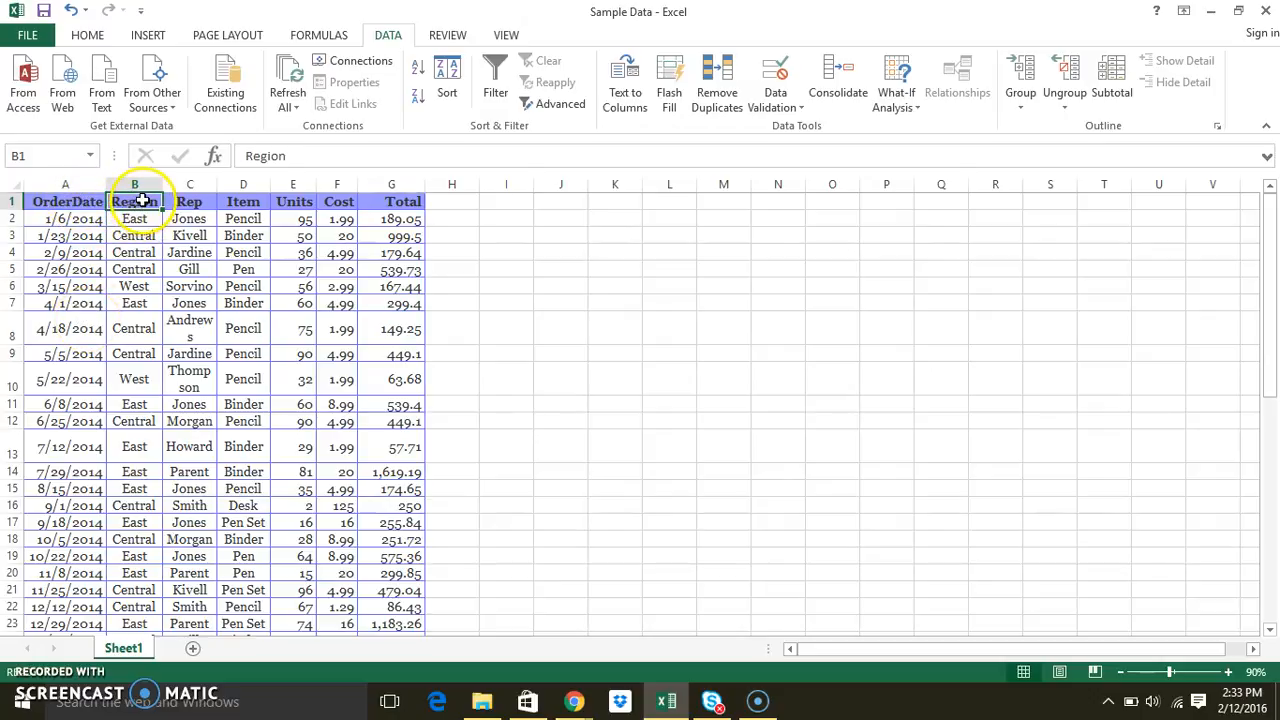
# Turn on filters for the sales table's header row
pyautogui.click(391, 201)
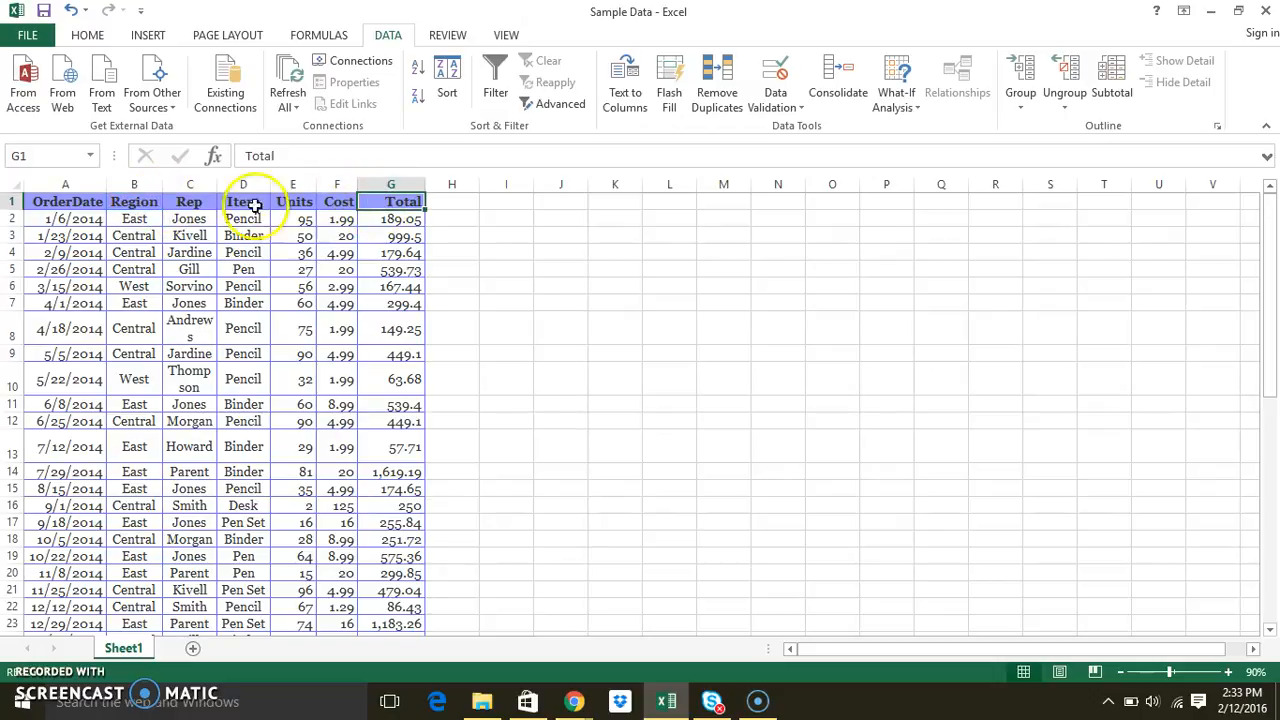
pyautogui.click(130, 204)
pyautogui.click(495, 85)
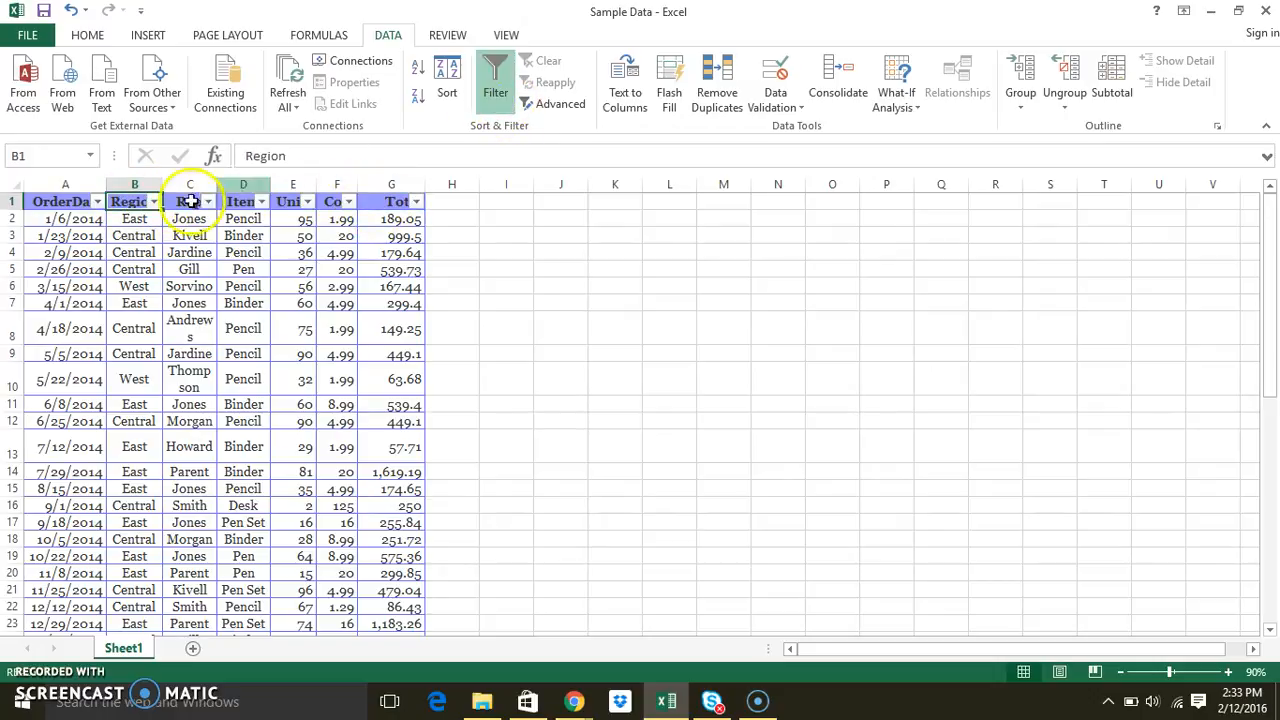
pyautogui.click(153, 202)
pyautogui.click(56, 413)
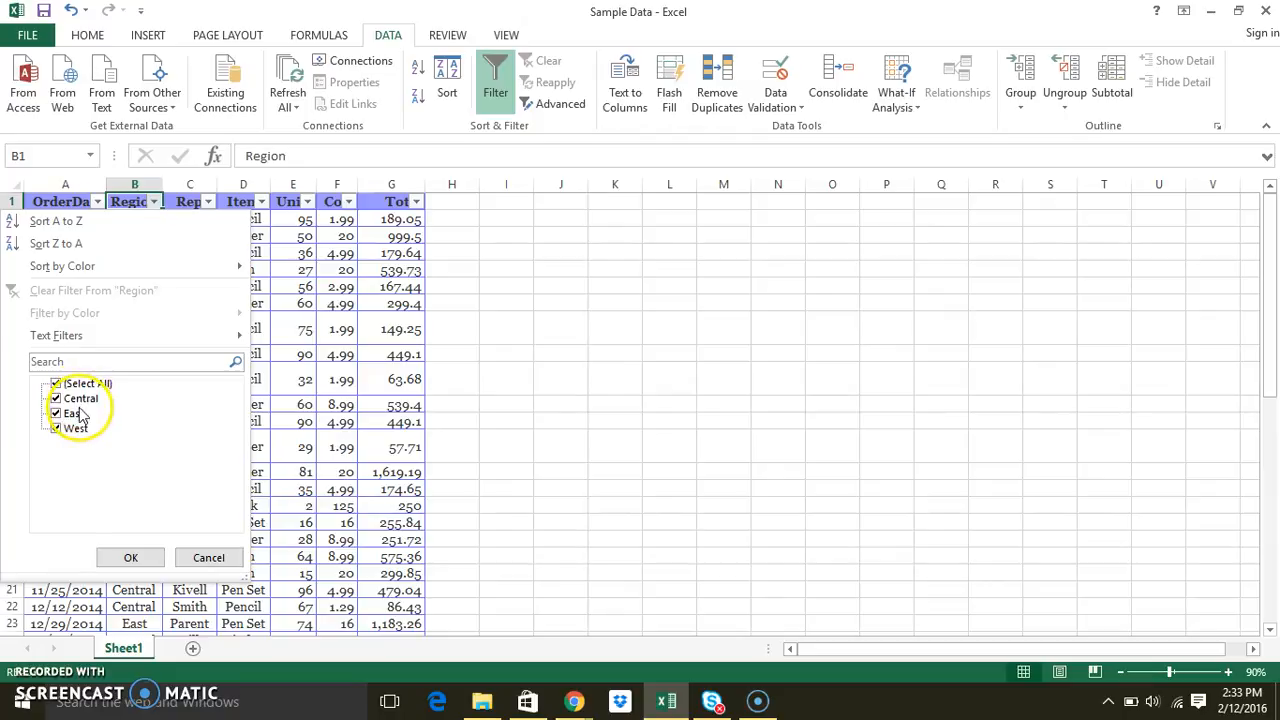
pyautogui.click(72, 414)
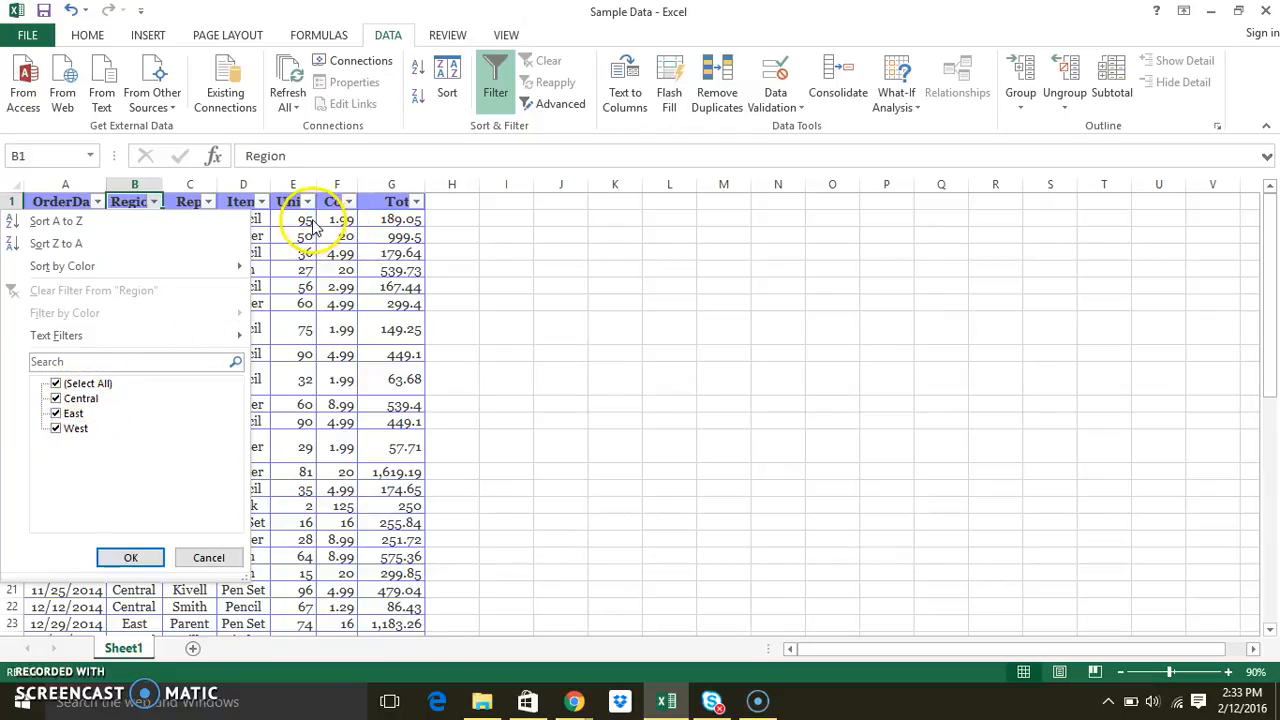
pyautogui.click(199, 563)
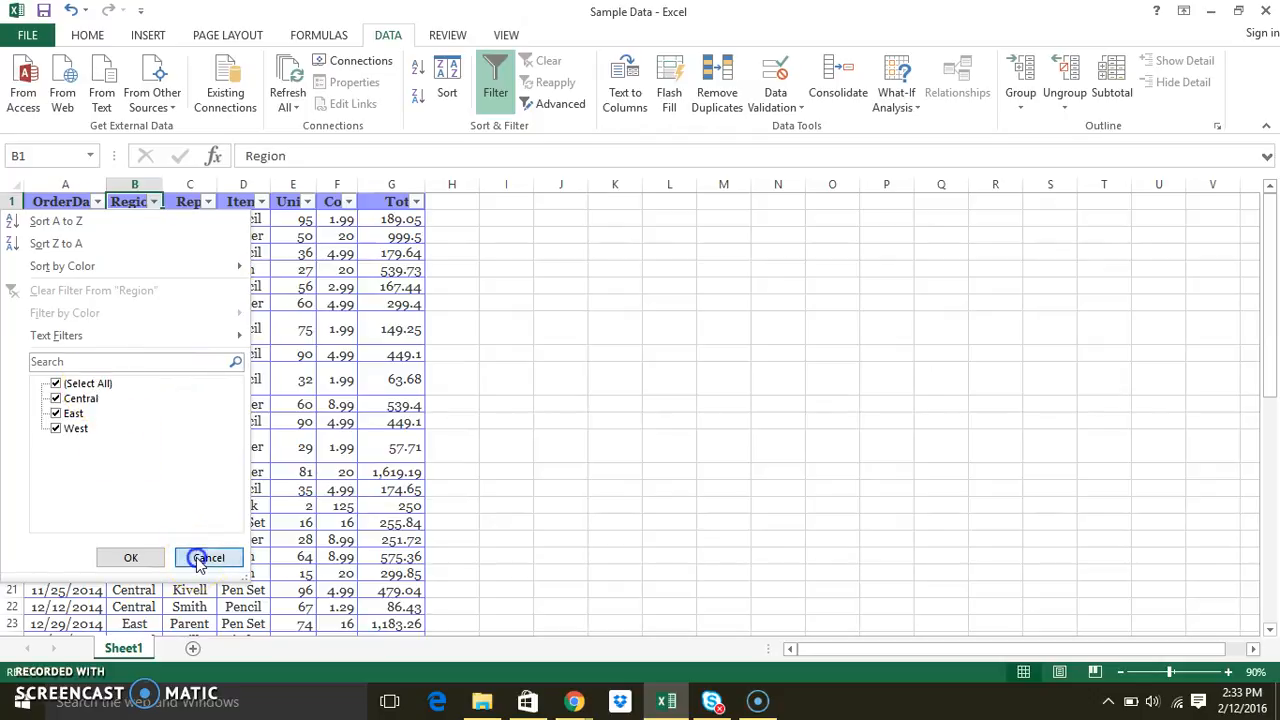
# Add subtotals at each change in Region using Sum, applied to Units only, with Cost and Total unchecked
pyautogui.click(1110, 75)
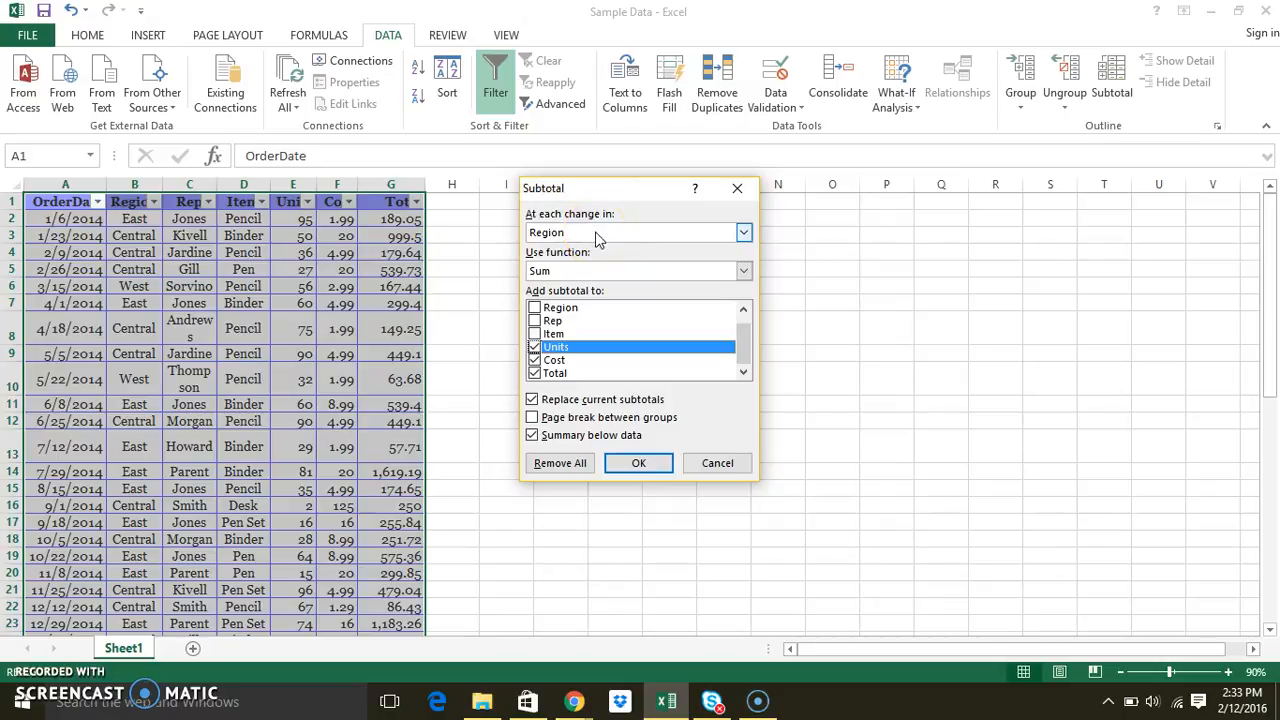
pyautogui.click(592, 272)
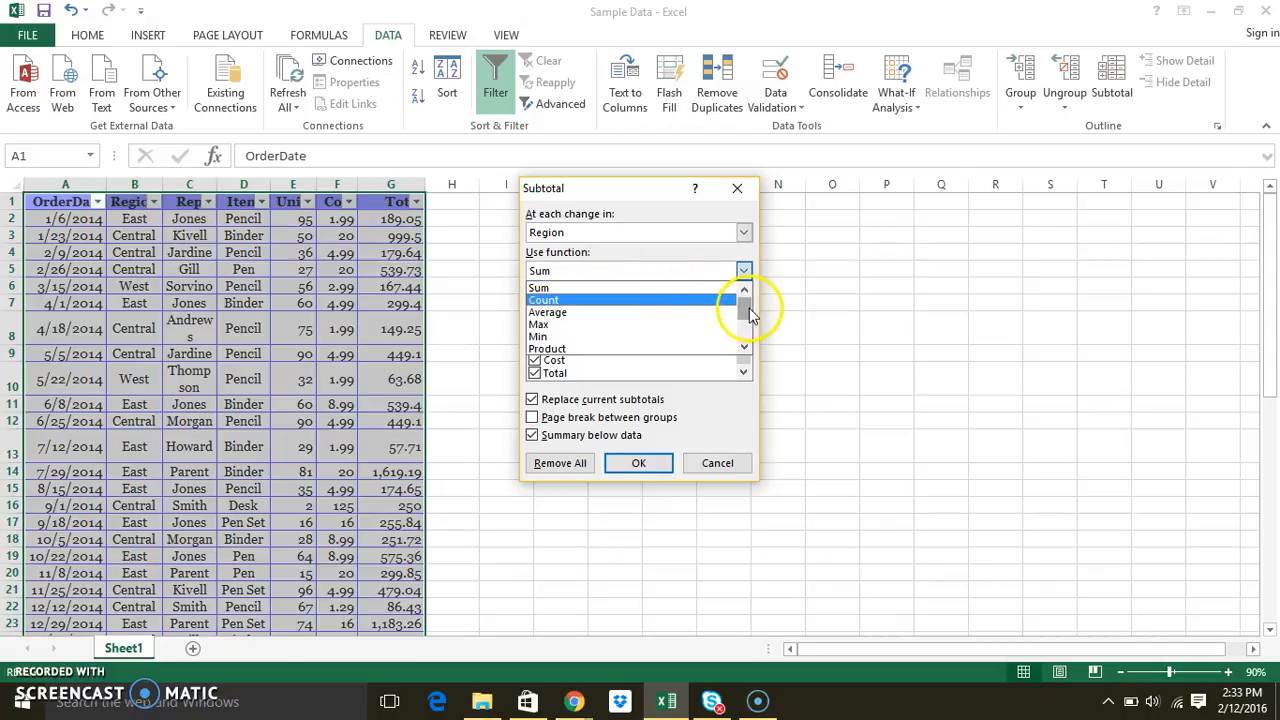
pyautogui.moveTo(750, 316)
pyautogui.mouseDown()
pyautogui.moveTo(748, 336)
pyautogui.moveTo(746, 293)
pyautogui.mouseUp()
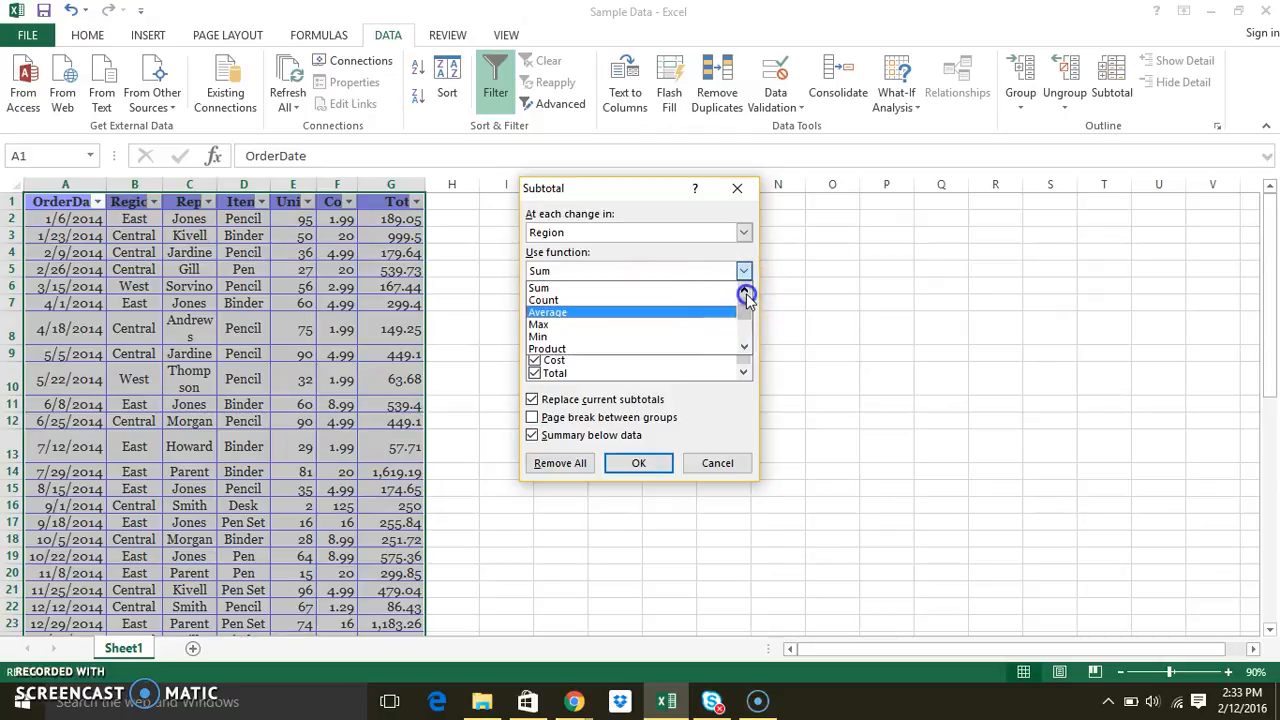
pyautogui.click(651, 287)
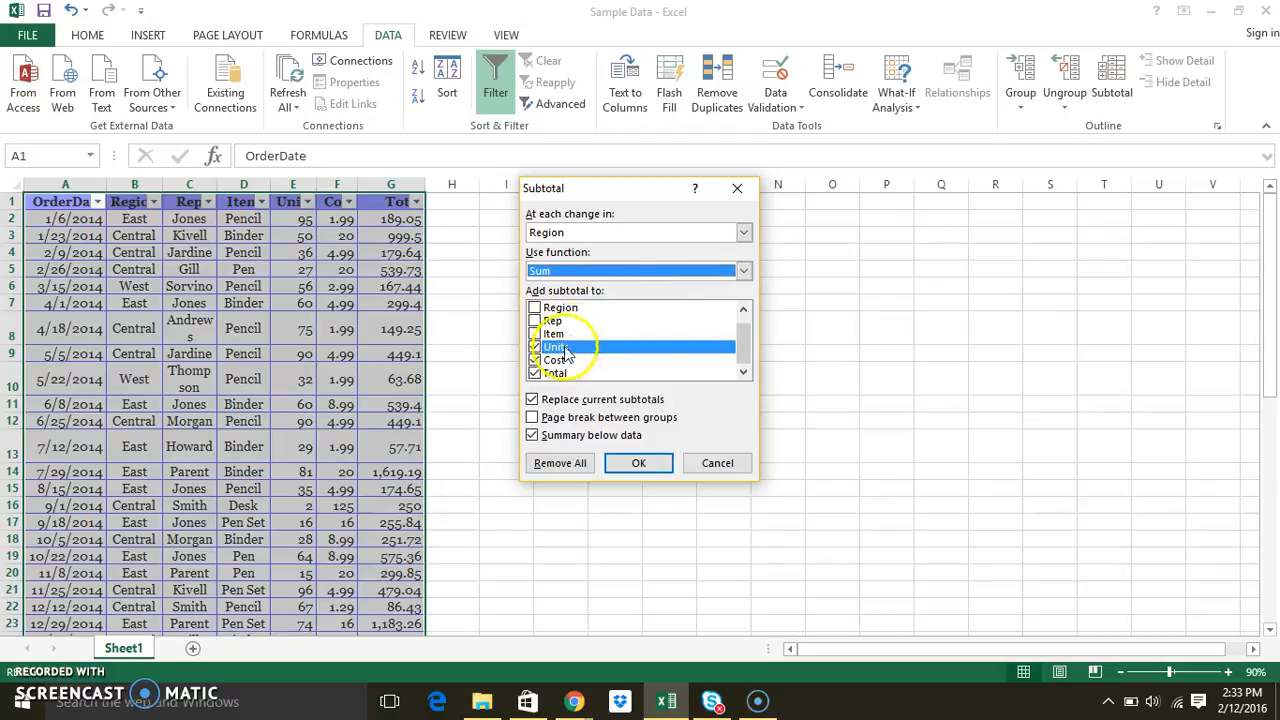
pyautogui.click(534, 360)
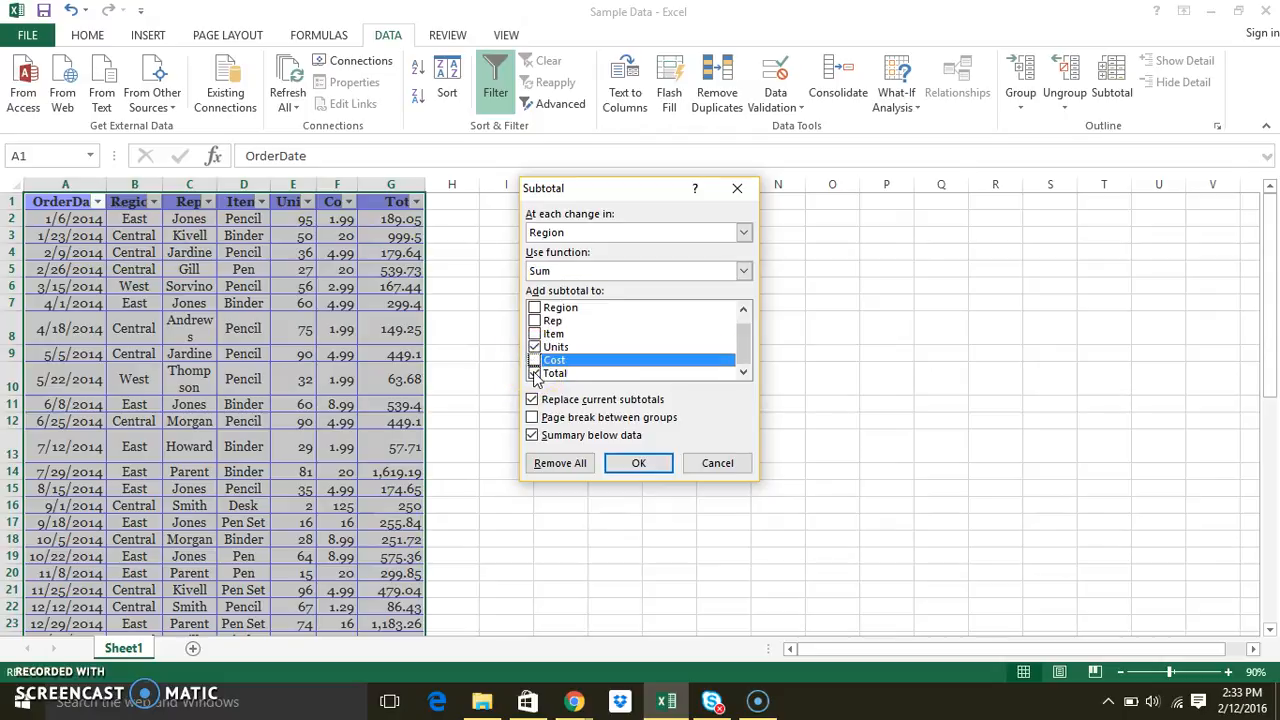
pyautogui.click(534, 373)
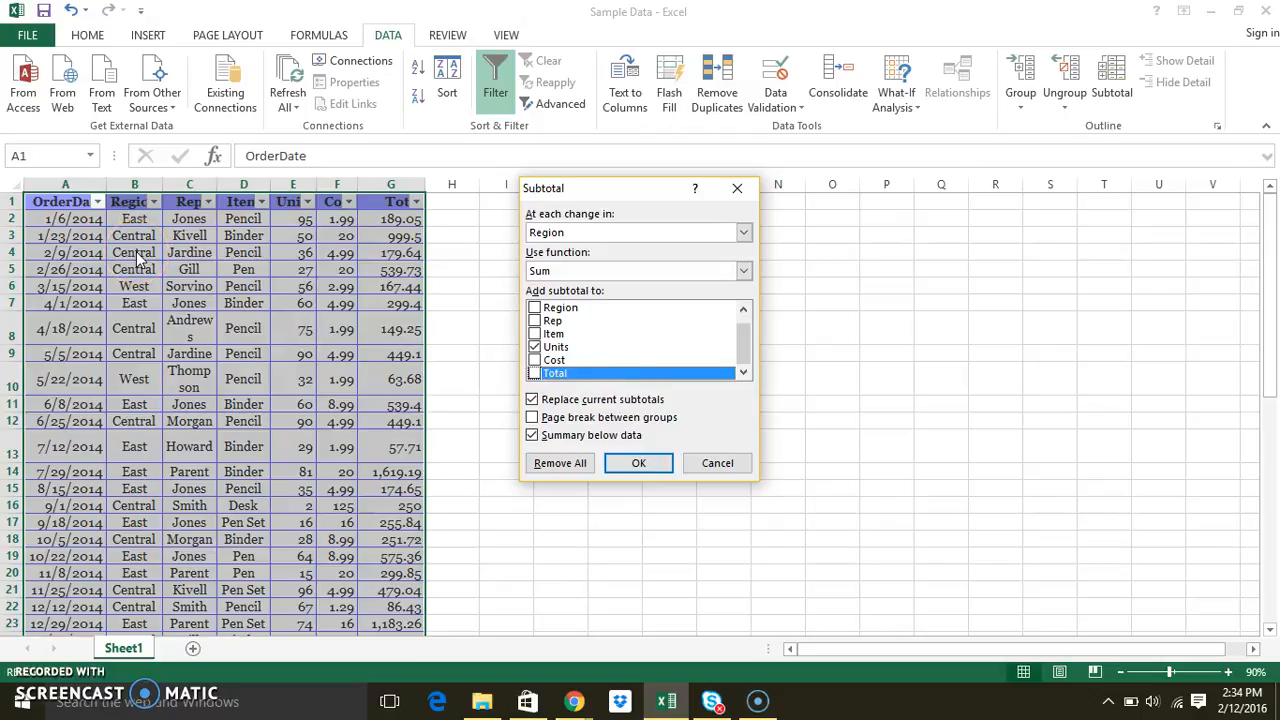
pyautogui.click(638, 464)
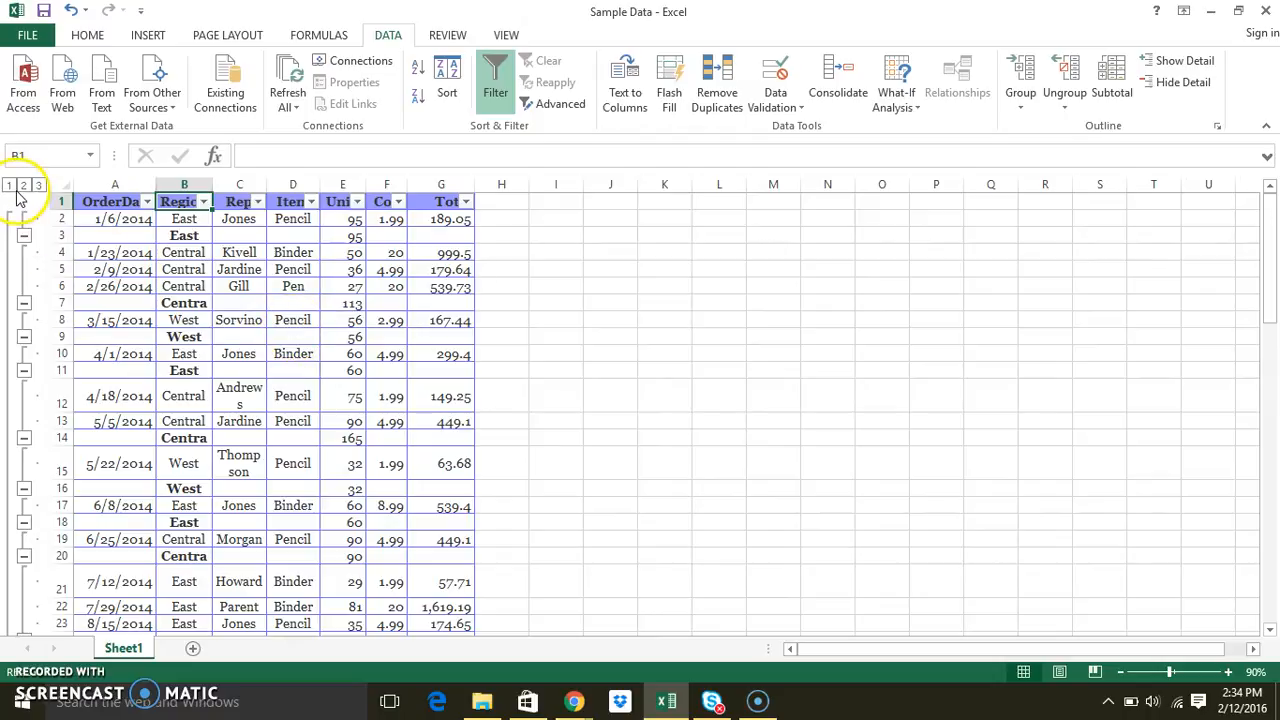
# Collapse the outline to level 2 and look through the region subtotal rows
pyautogui.click(23, 186)
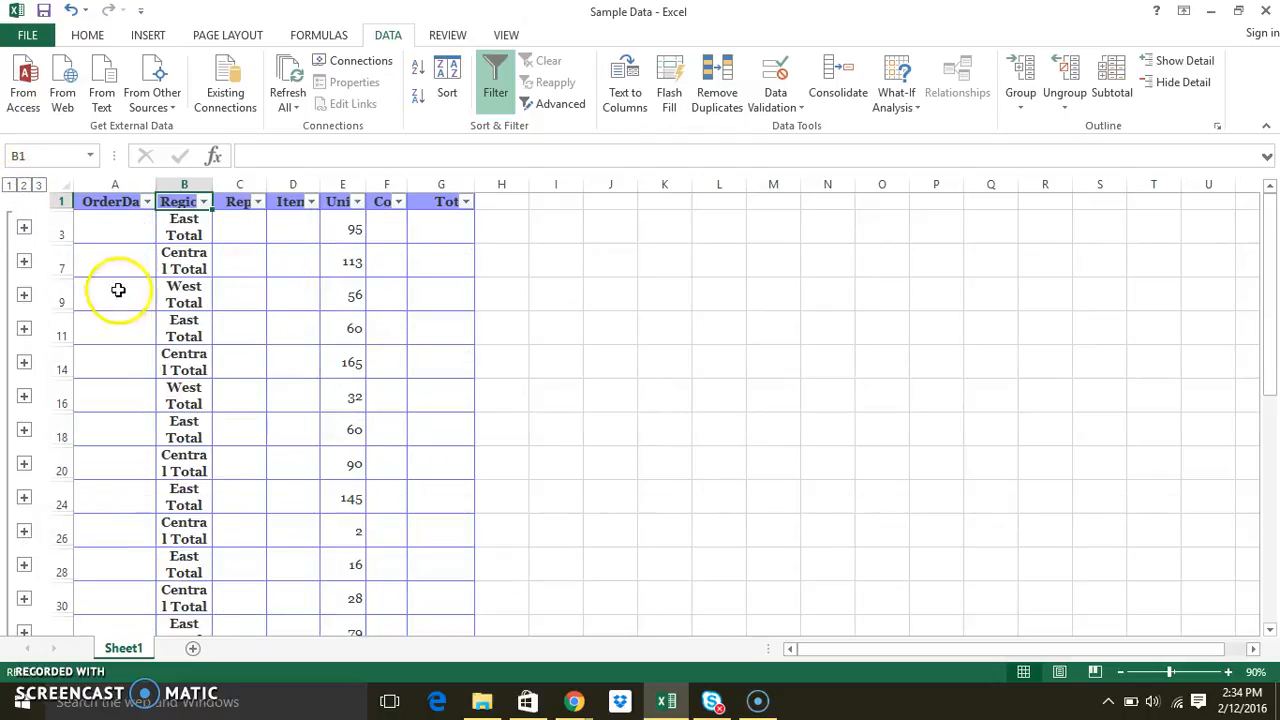
pyautogui.scroll(-3, 177, 365)
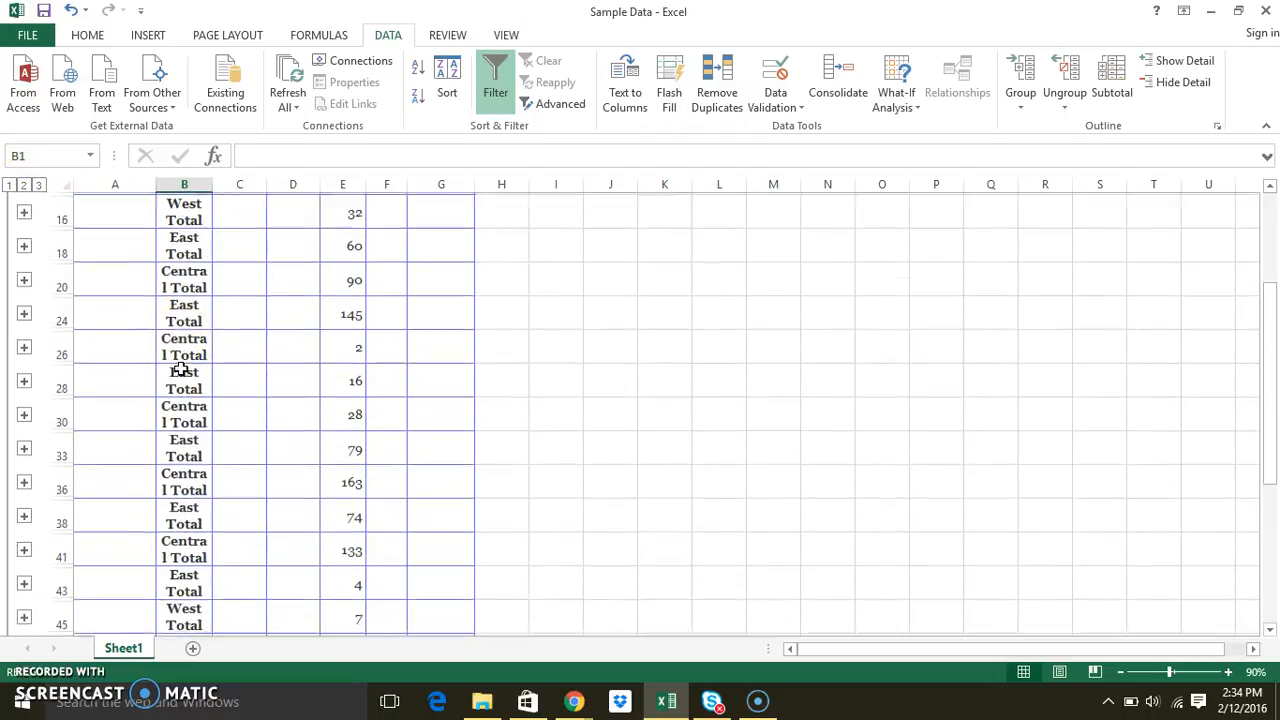
pyautogui.scroll(-2, 184, 535)
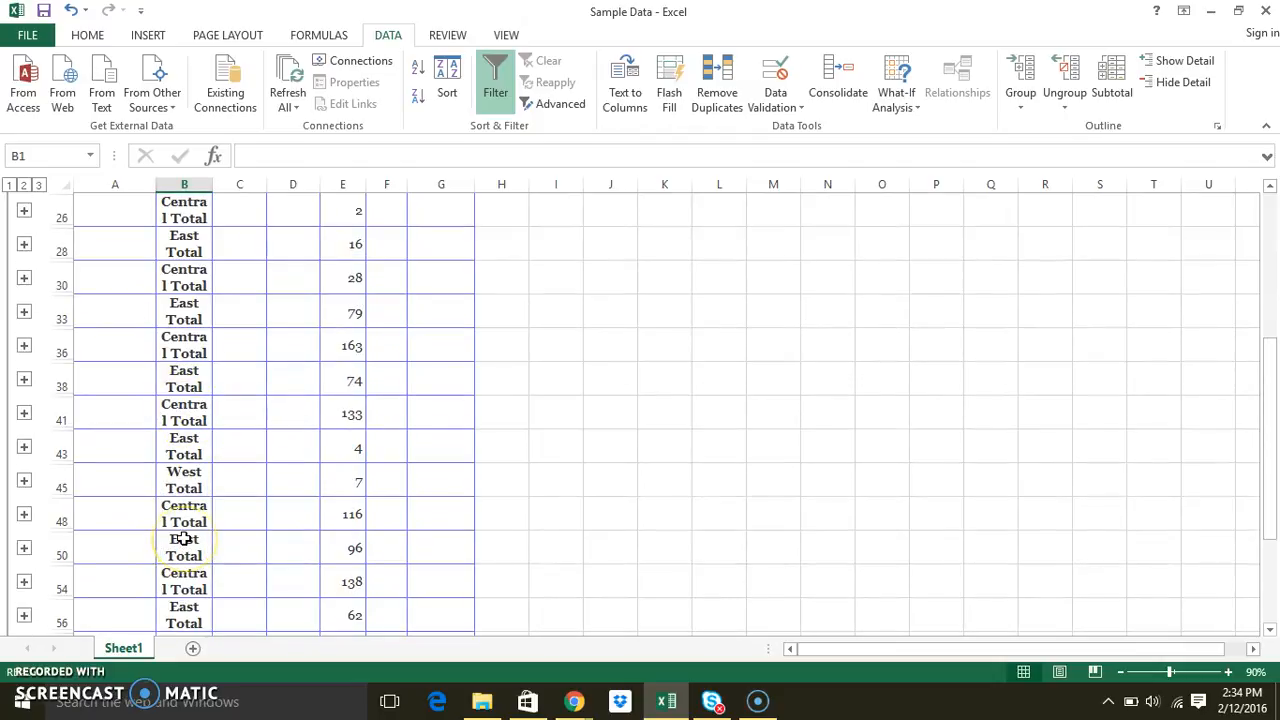
pyautogui.scroll(5, 184, 540)
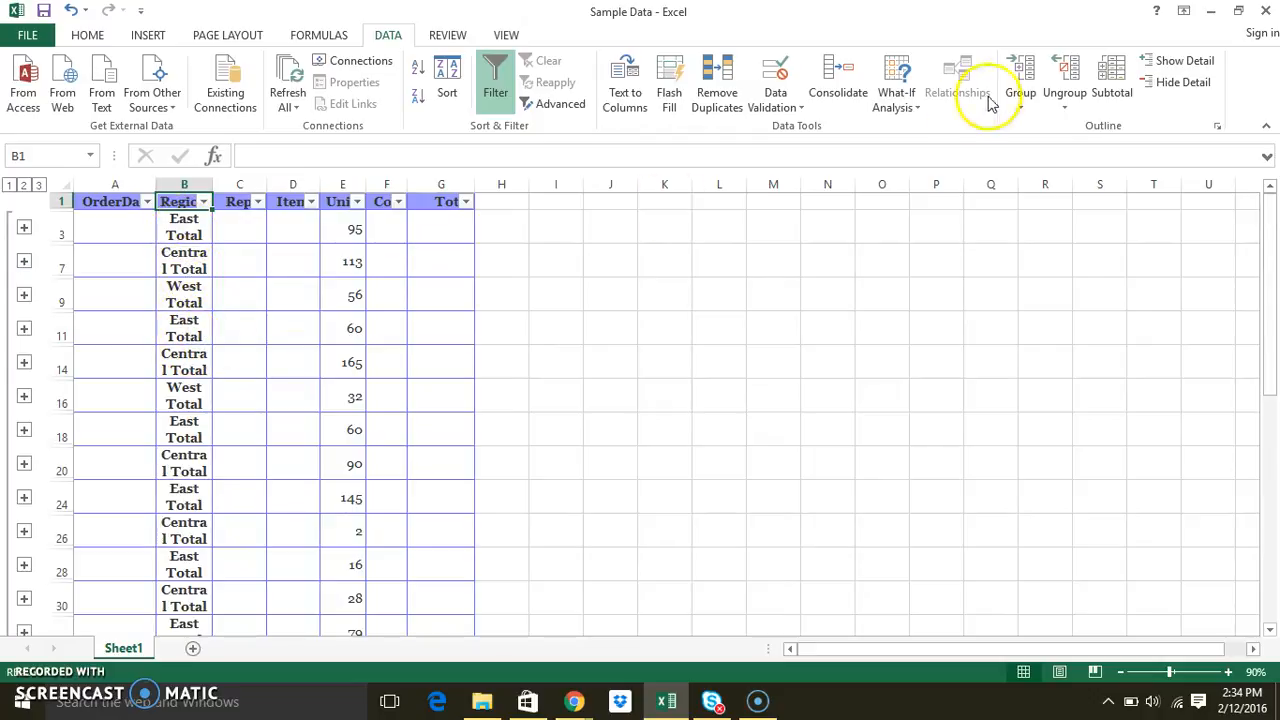
# Remove all subtotals from the table
pyautogui.click(1110, 80)
pyautogui.click(558, 462)
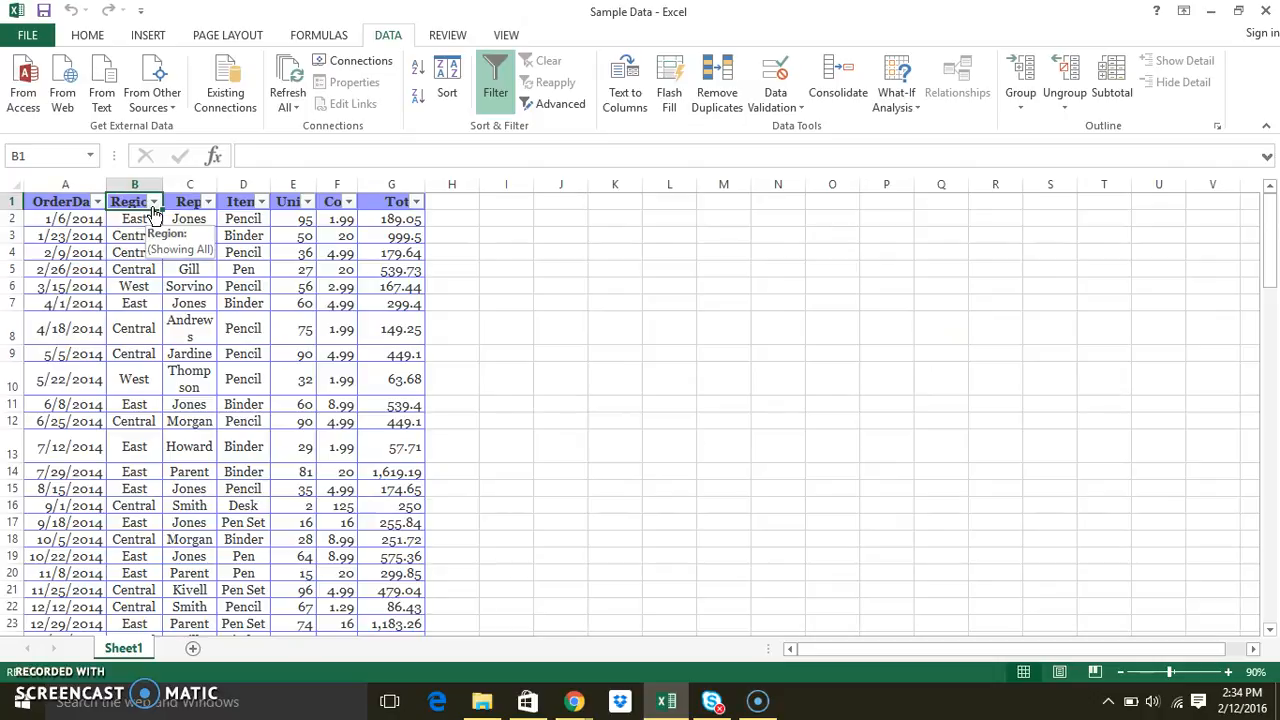
# Sort the Region column from A to Z
pyautogui.click(153, 203)
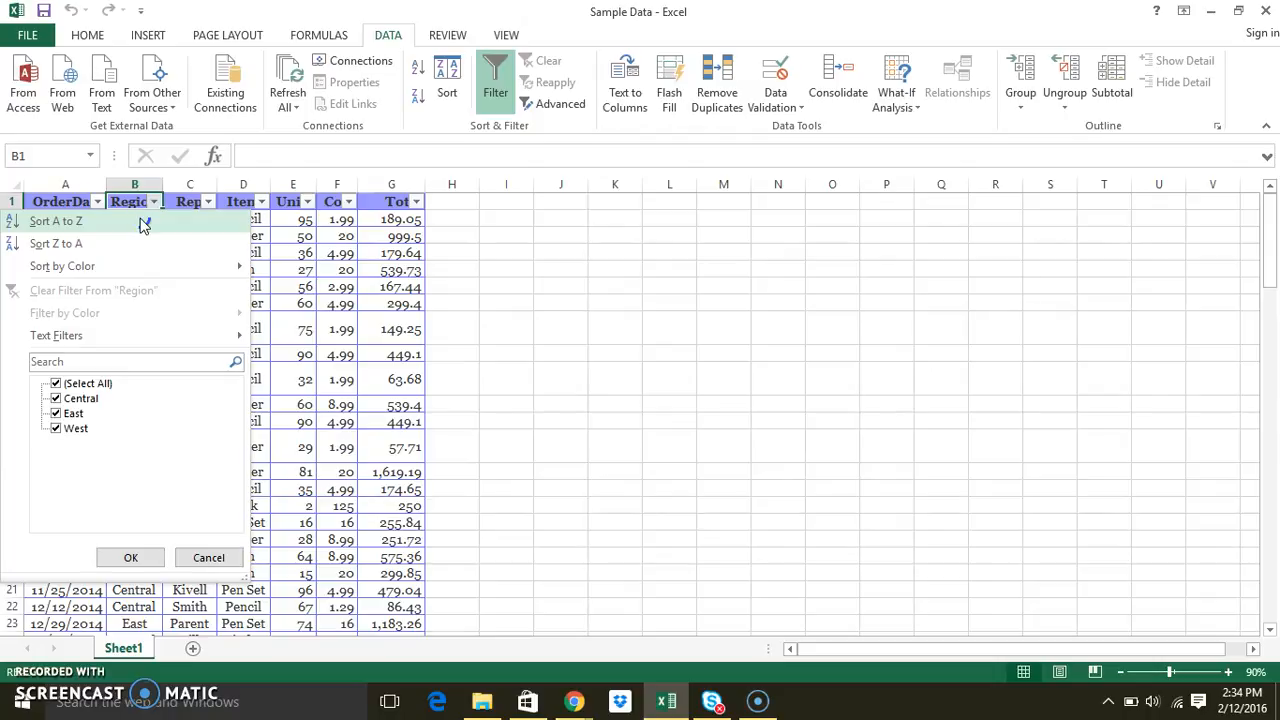
pyautogui.click(143, 221)
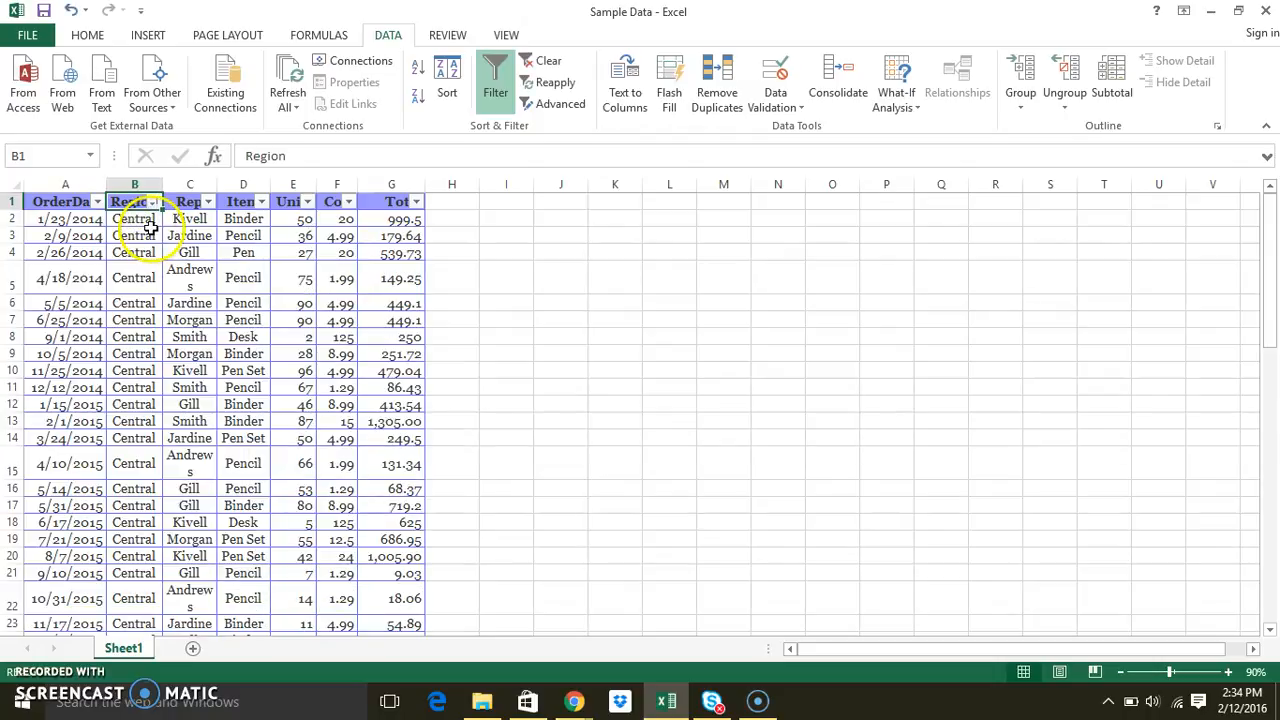
pyautogui.scroll(-2, 147, 380)
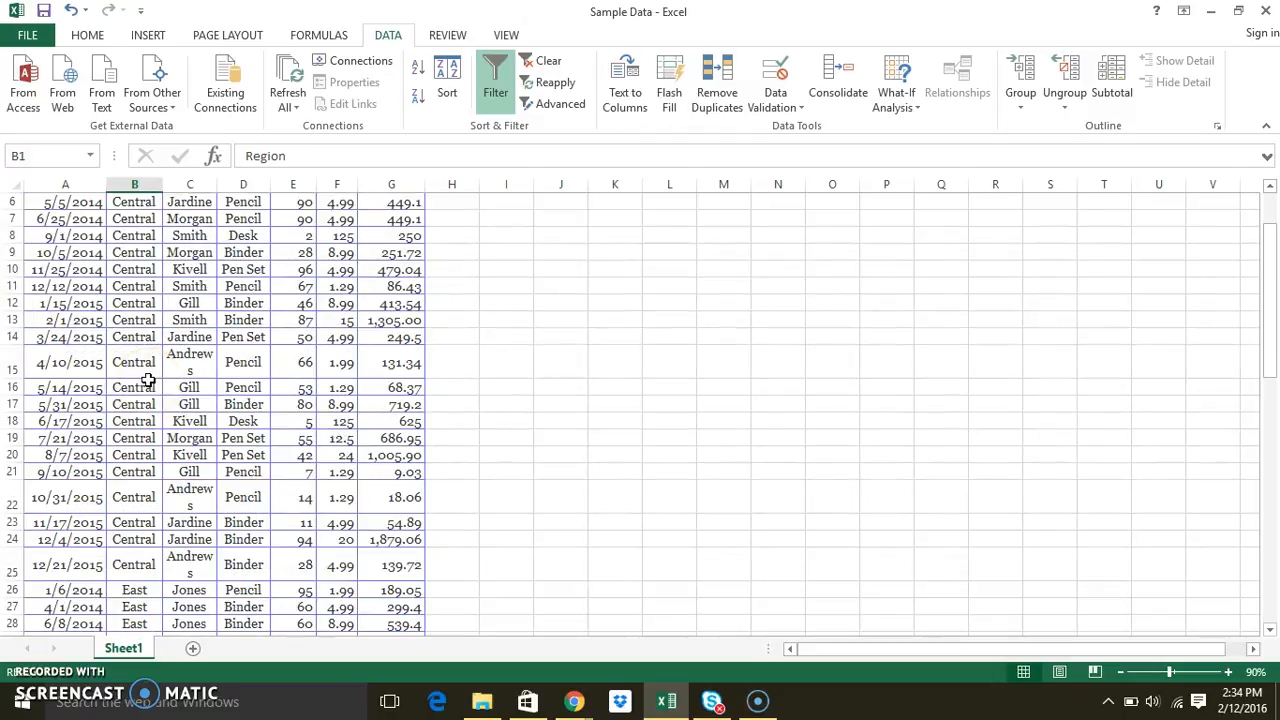
pyautogui.scroll(2, 147, 380)
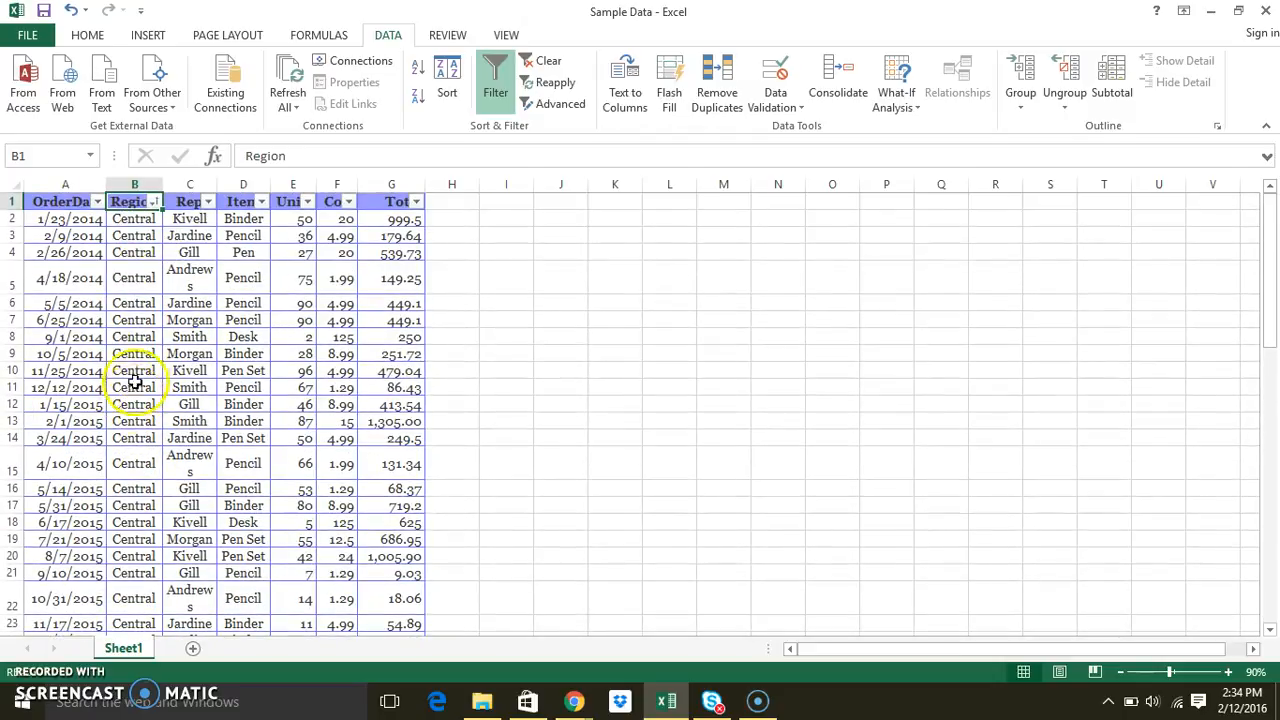
# Insert Sum subtotals of Units at each change in Region for the sorted table
pyautogui.click(138, 340)
pyautogui.click(1105, 92)
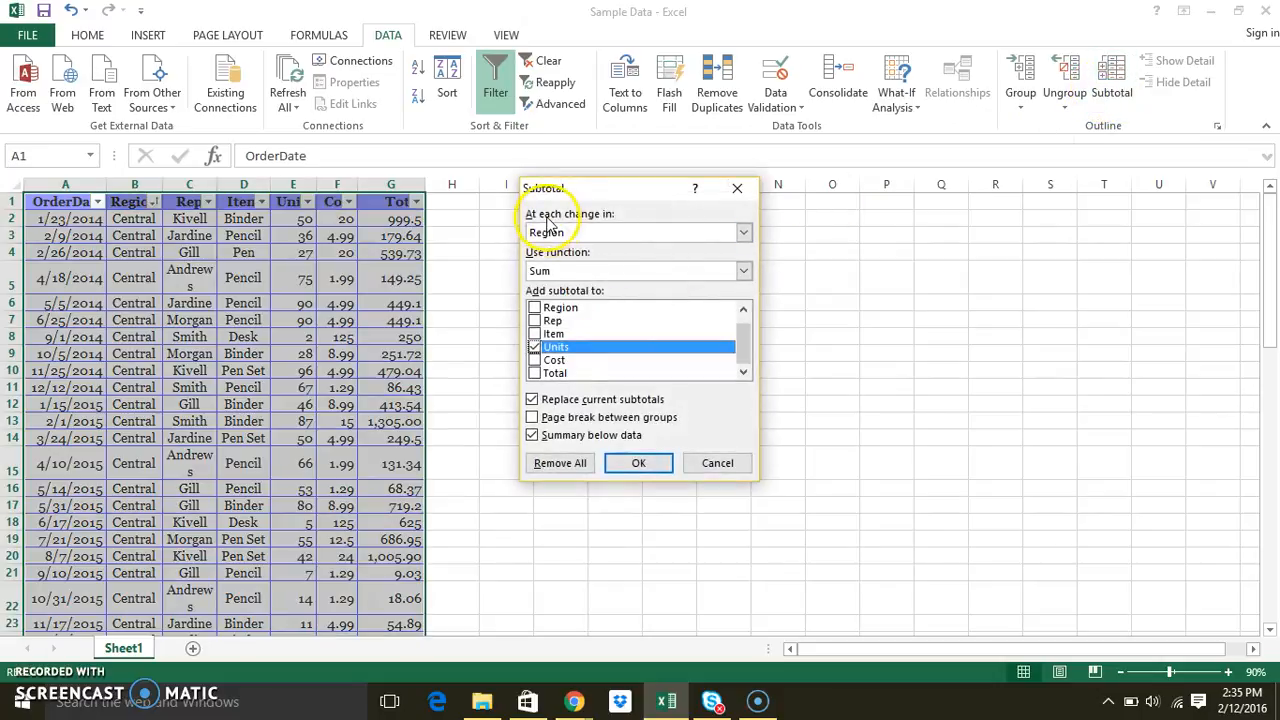
pyautogui.click(565, 270)
pyautogui.click(538, 347)
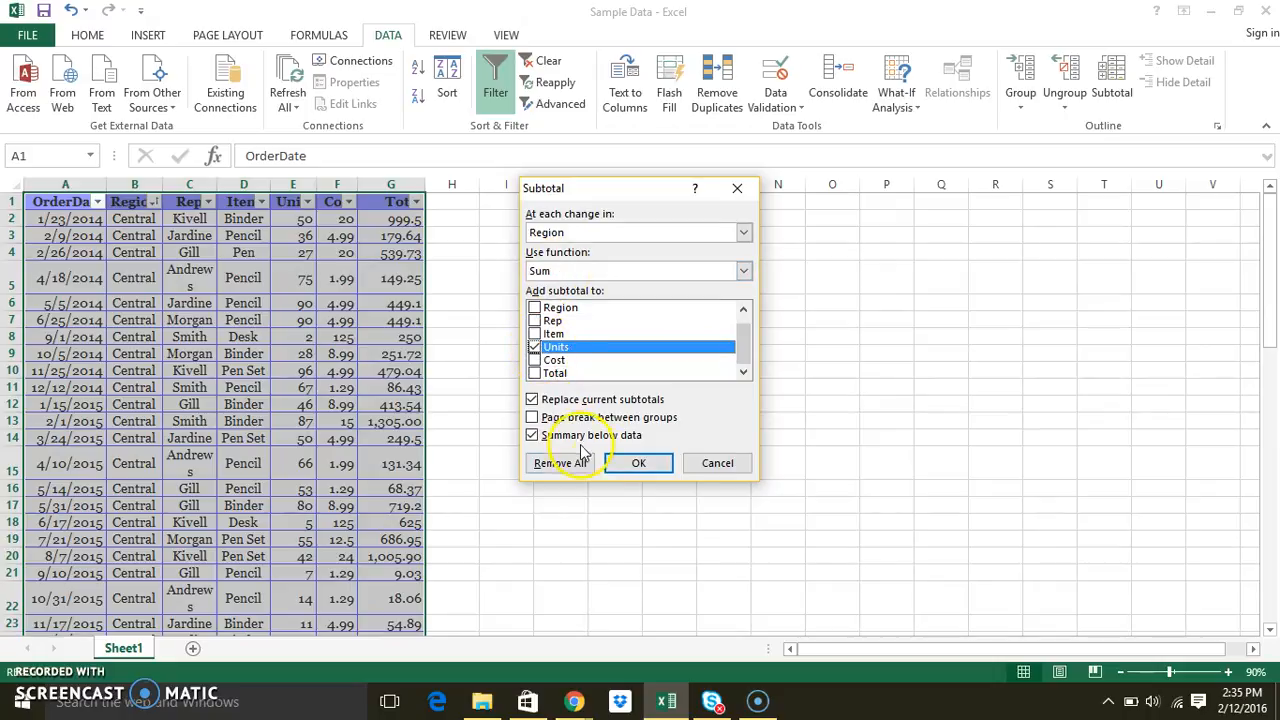
pyautogui.click(638, 463)
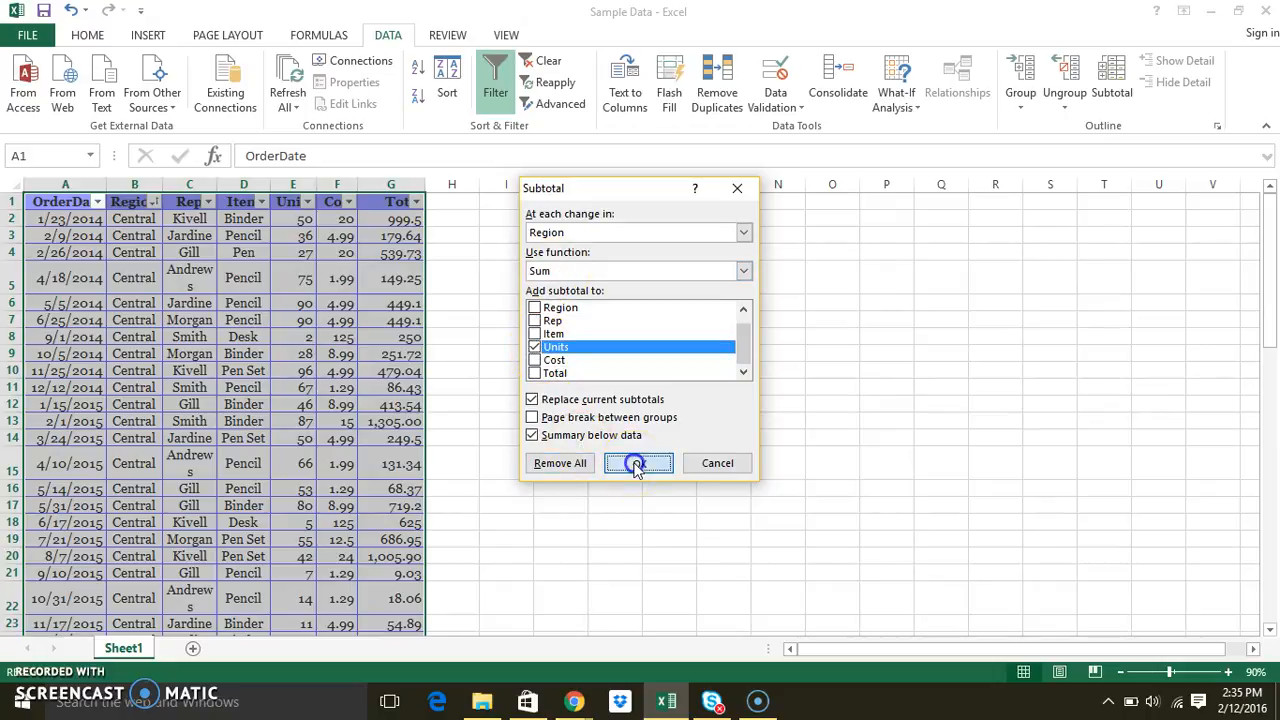
# Collapse the outline to level 2 and autofit the Region column width
pyautogui.click(24, 186)
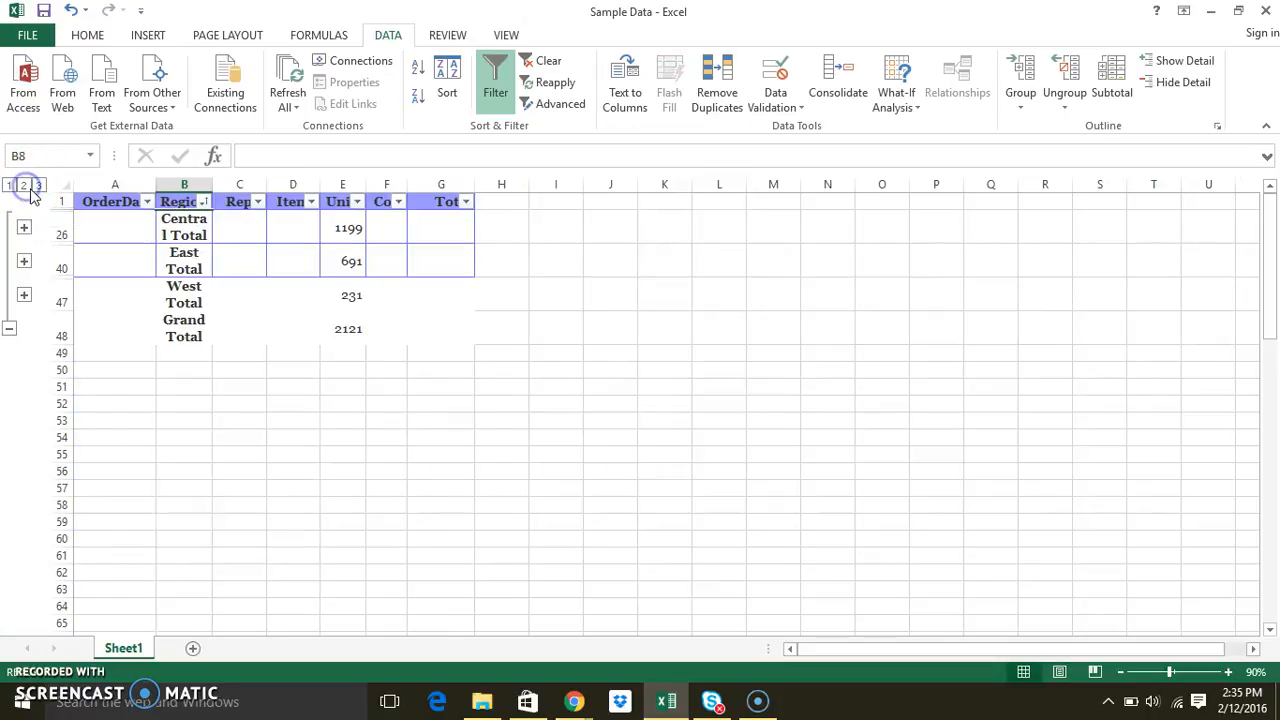
pyautogui.doubleClick(213, 184)
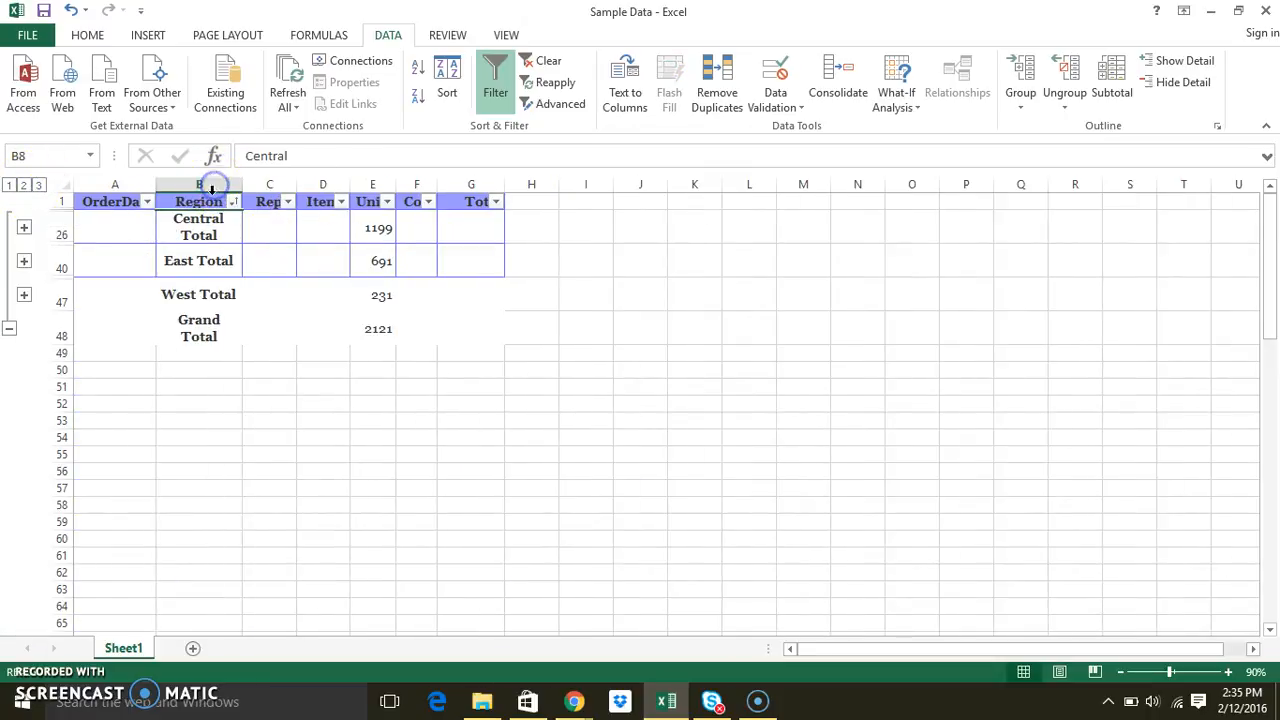
# Inspect the region total cells and the Units subtotal formula, then expand the outline to level 3
pyautogui.click(214, 228)
pyautogui.click(213, 268)
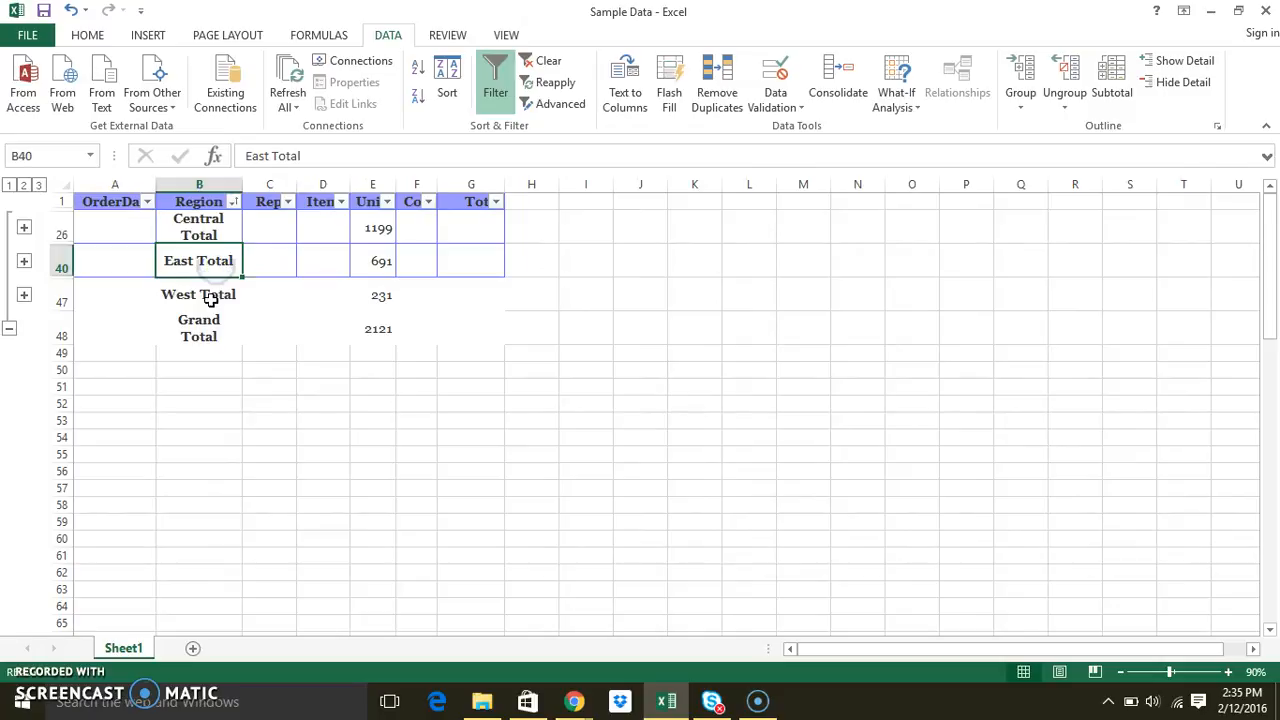
pyautogui.click(211, 294)
pyautogui.click(216, 327)
pyautogui.moveTo(216, 327); pyautogui.dragTo(380, 328)
pyautogui.click(385, 229)
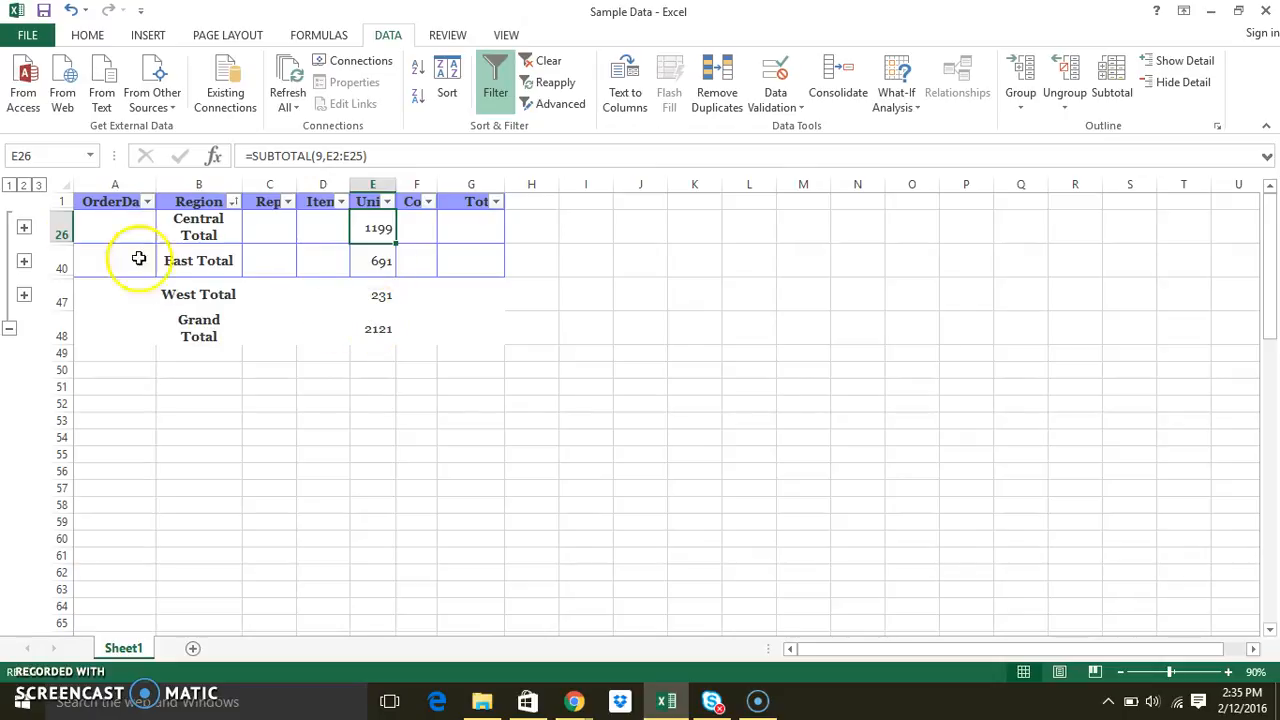
pyautogui.click(39, 186)
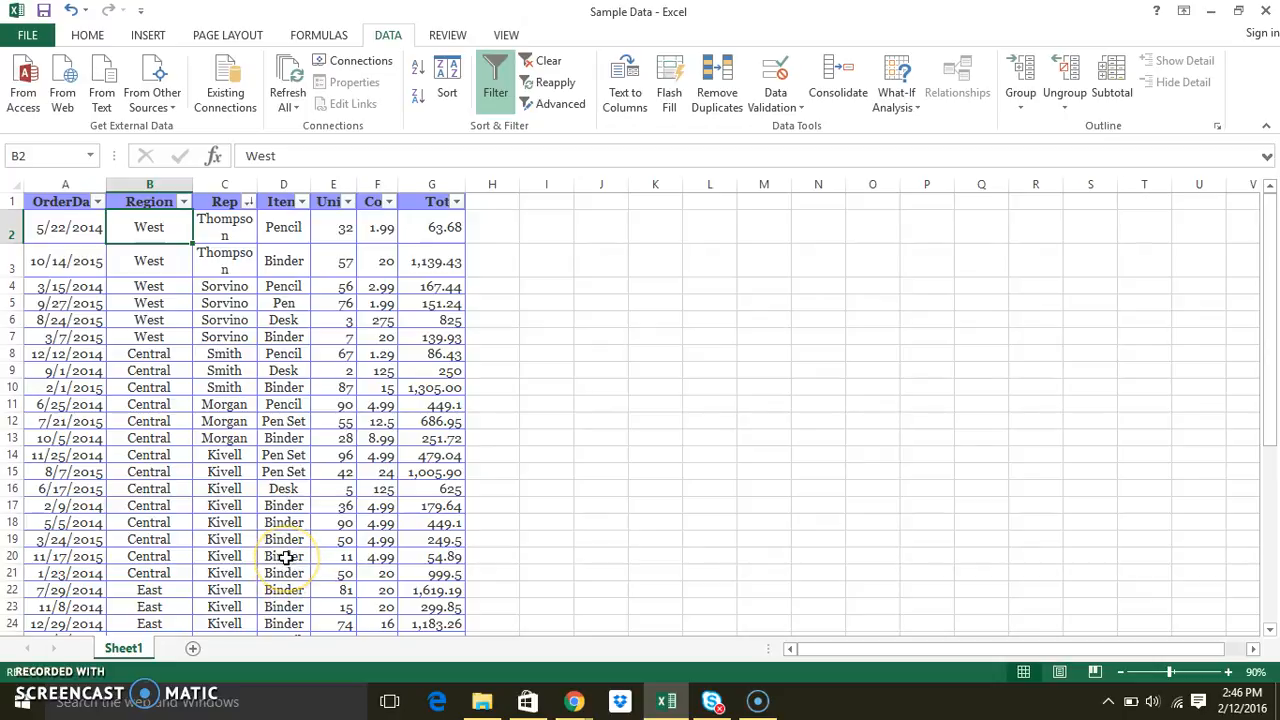
# Sort the Item column from A to Z
pyautogui.click(290, 320)
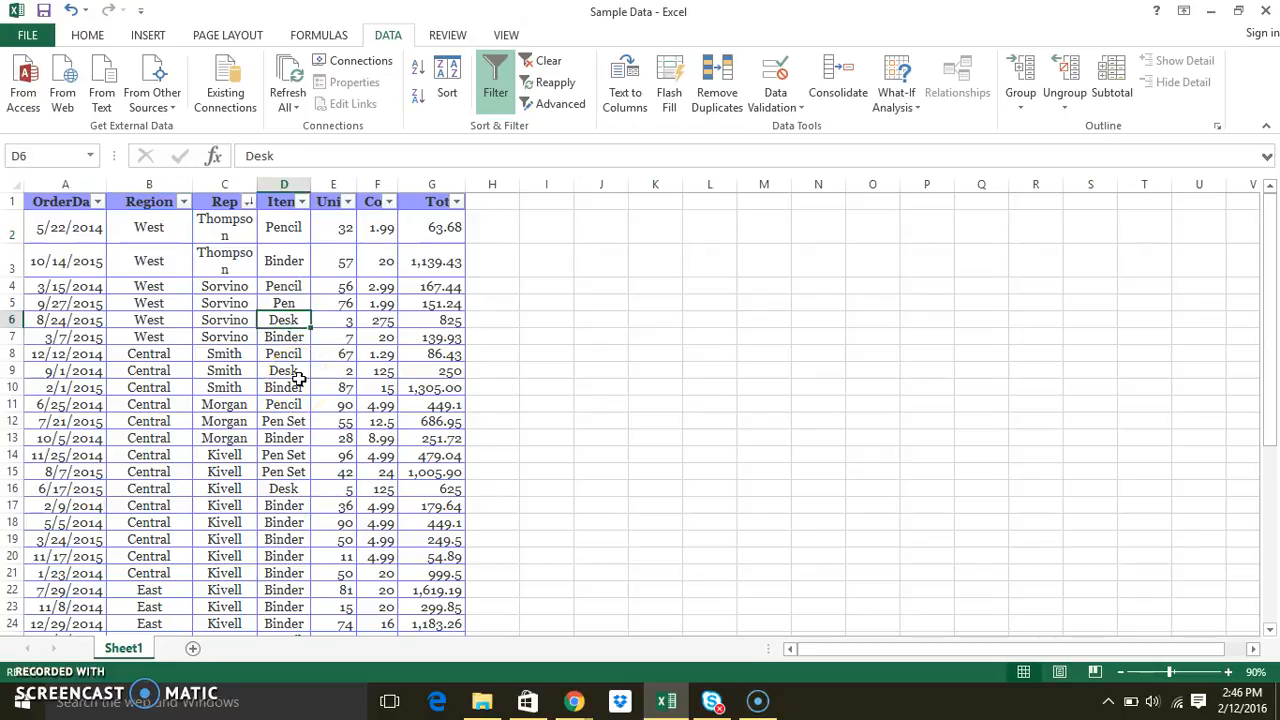
pyautogui.click(150, 319)
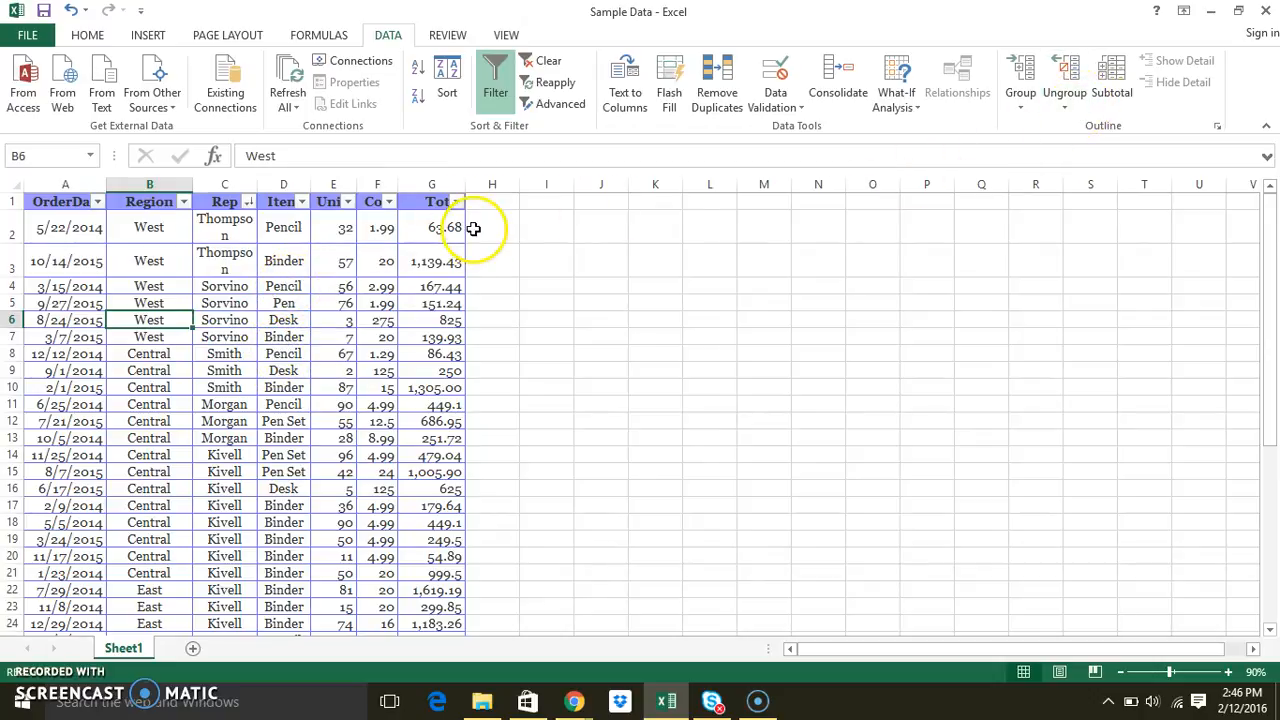
pyautogui.click(292, 230)
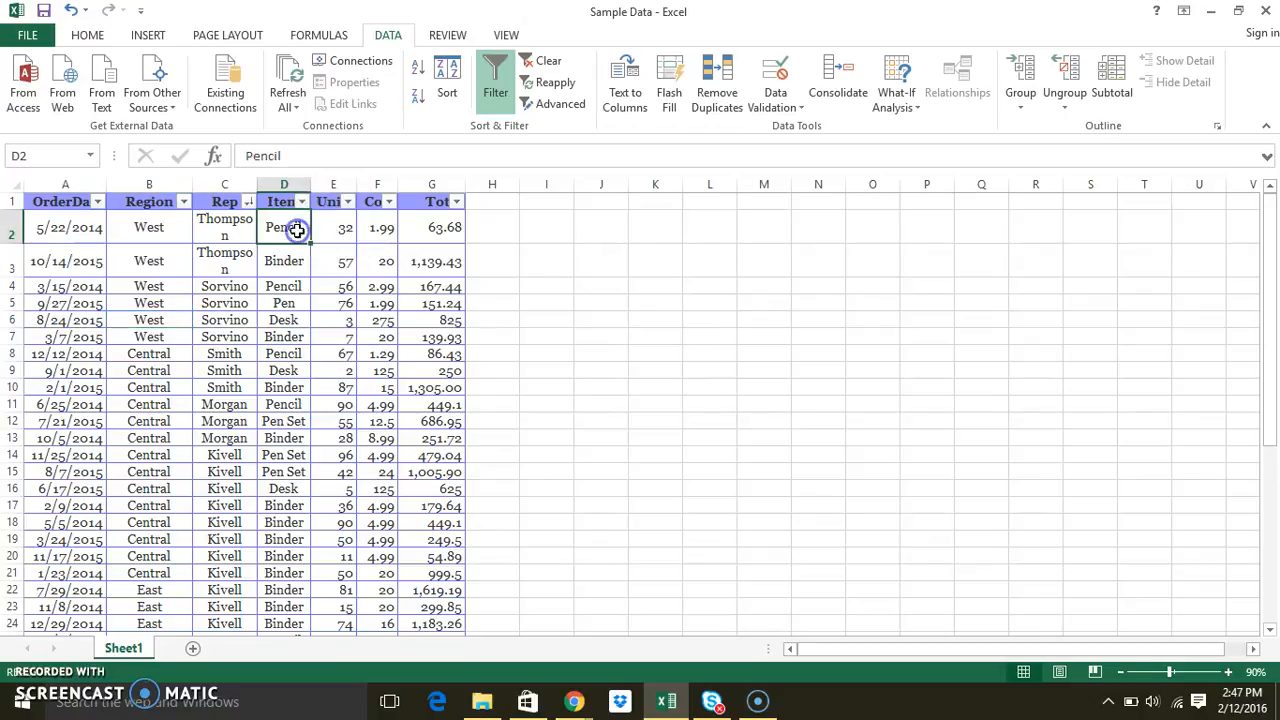
pyautogui.click(300, 202)
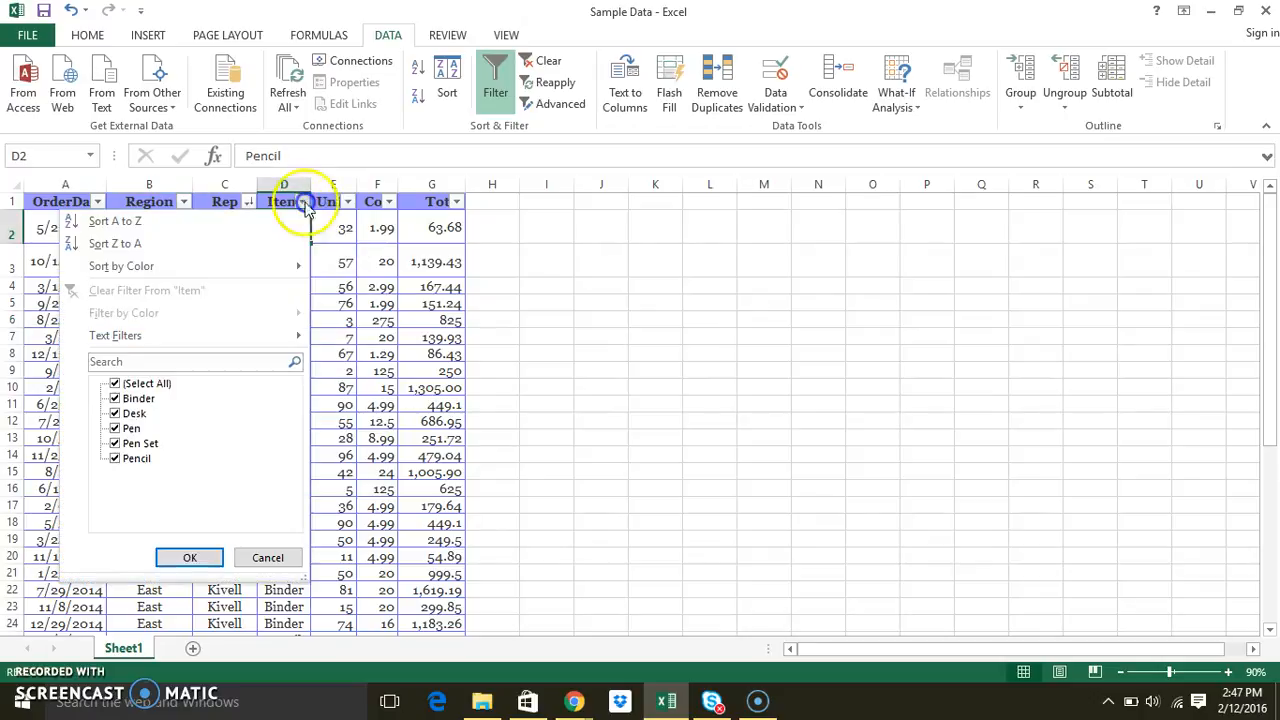
pyautogui.click(286, 220)
pyautogui.click(290, 268)
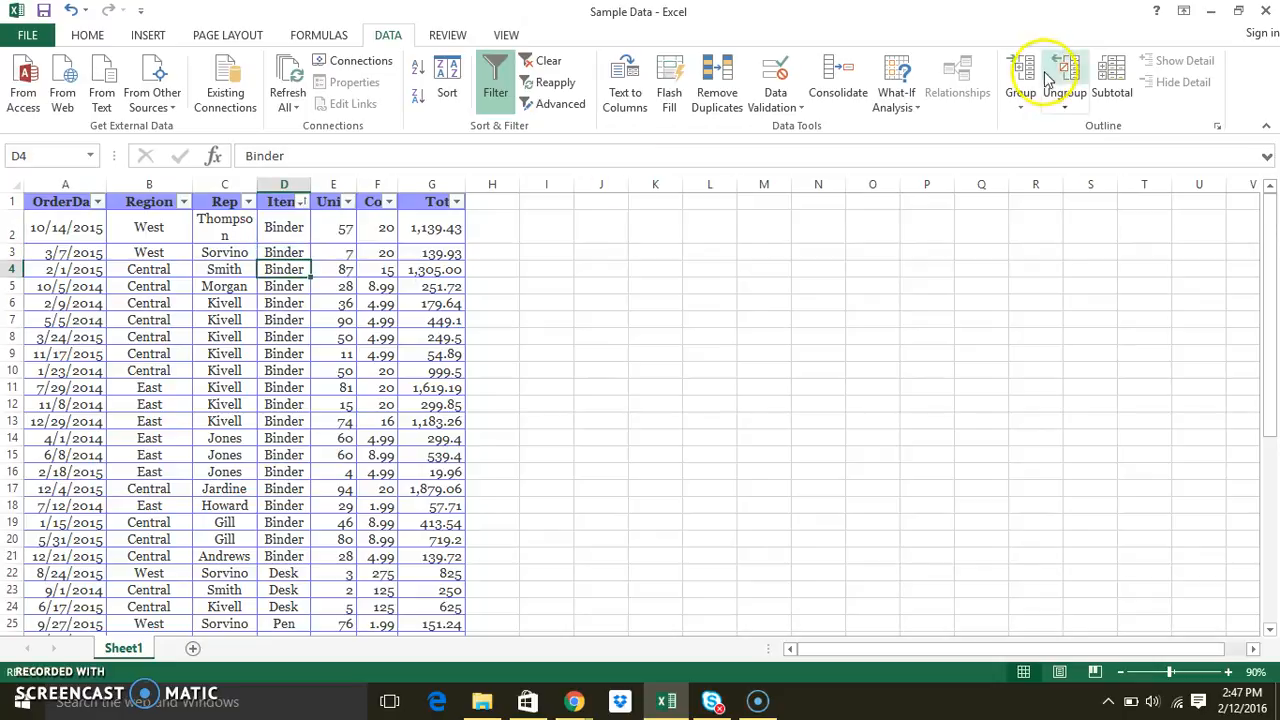
# Replace the subtotals with Sum of Units, Cost and Total at each change in Item, and collapse the outline to level 2
pyautogui.click(1110, 88)
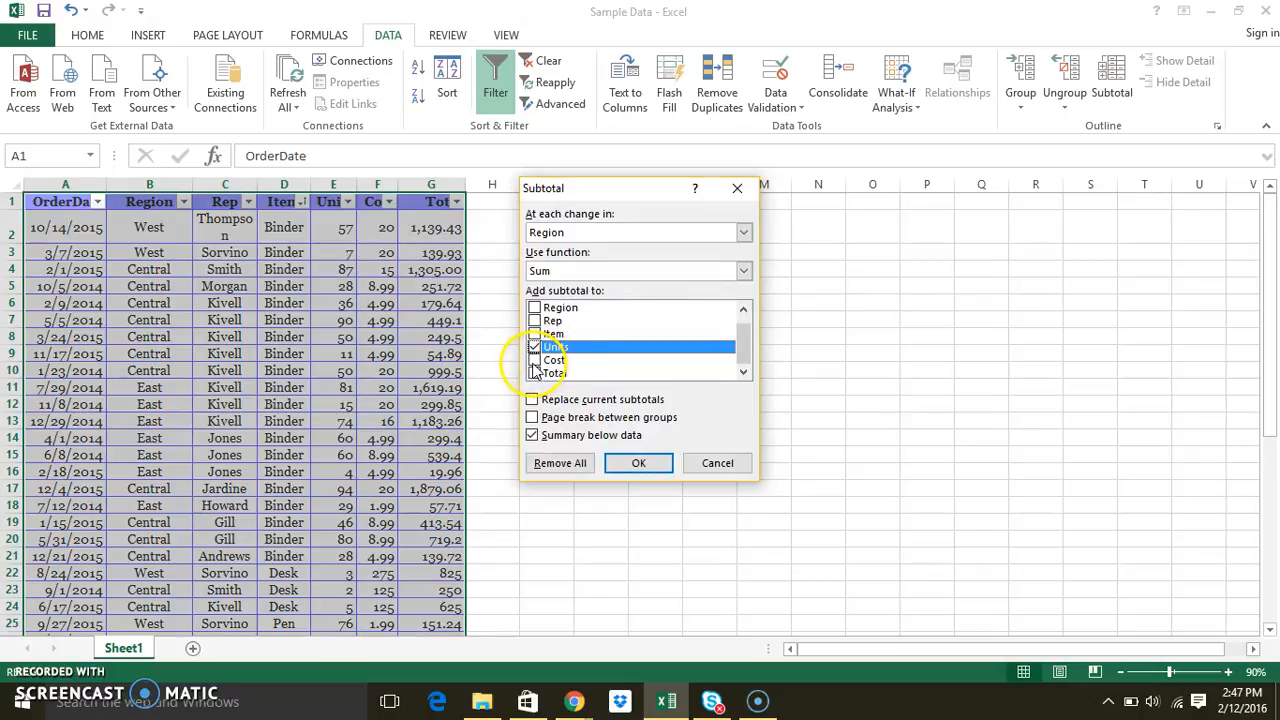
pyautogui.click(534, 360)
pyautogui.click(534, 373)
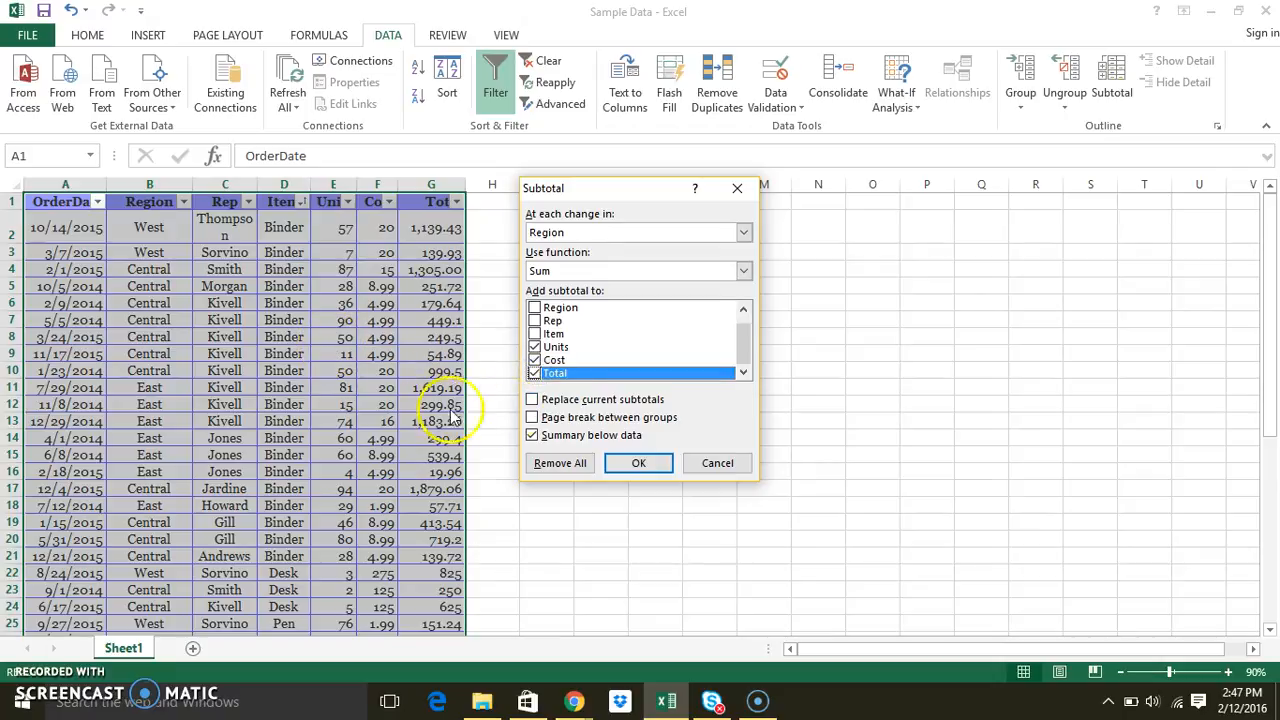
pyautogui.click(580, 402)
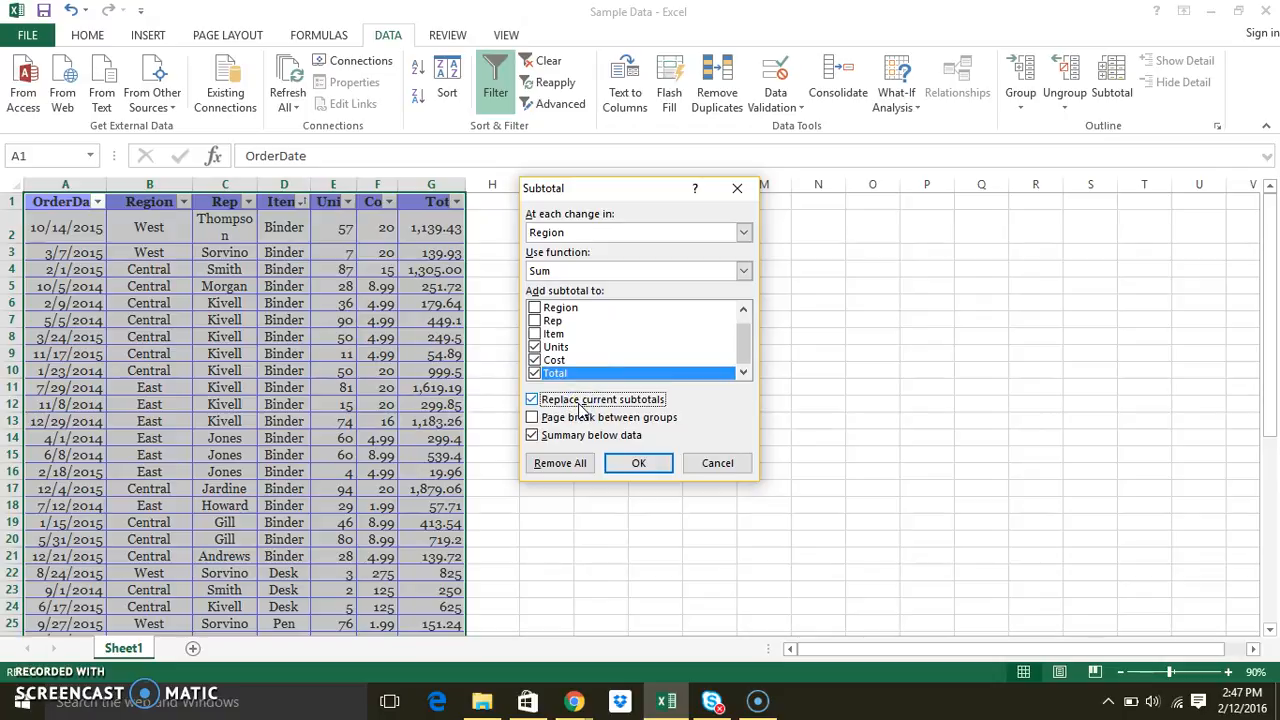
pyautogui.click(629, 231)
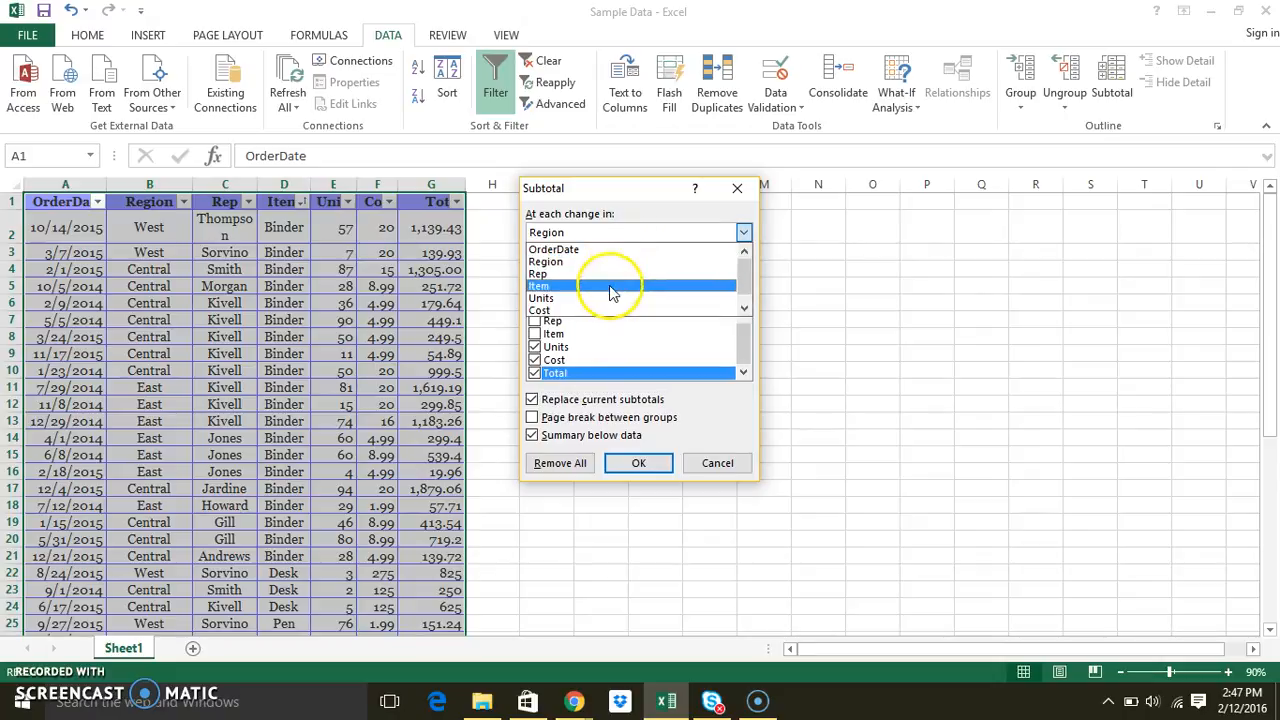
pyautogui.click(613, 288)
pyautogui.click(630, 463)
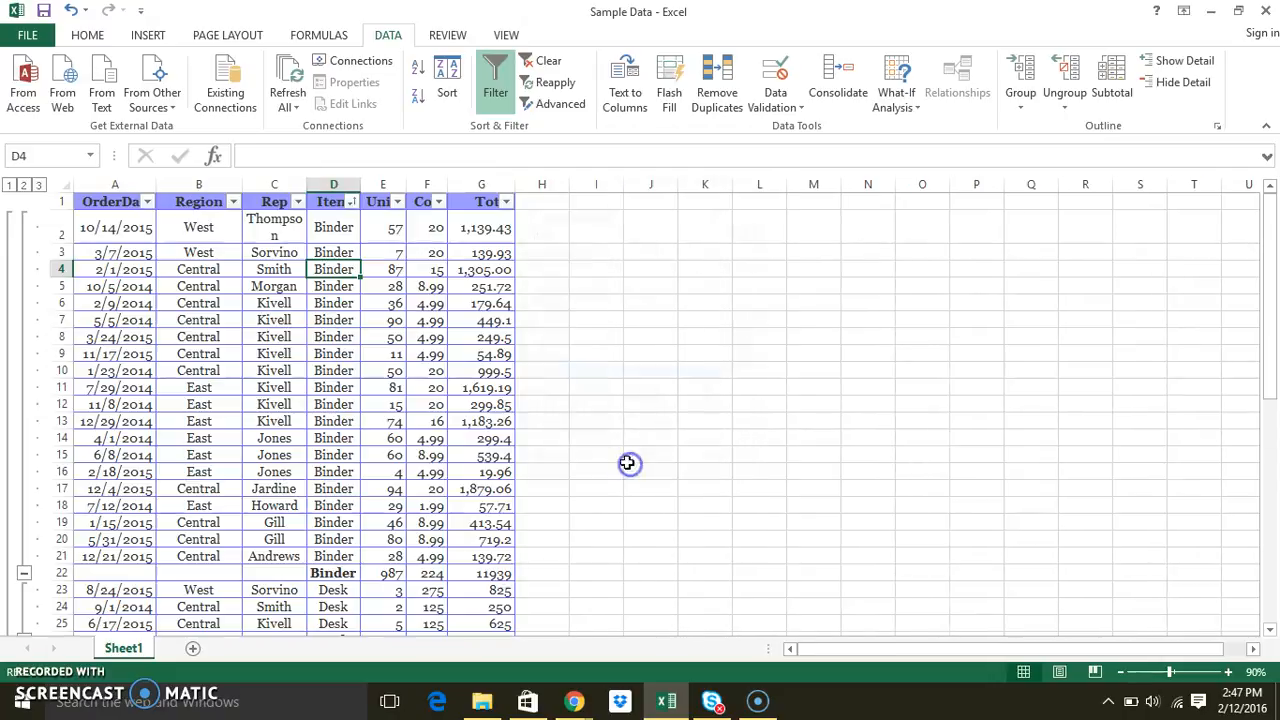
pyautogui.click(23, 185)
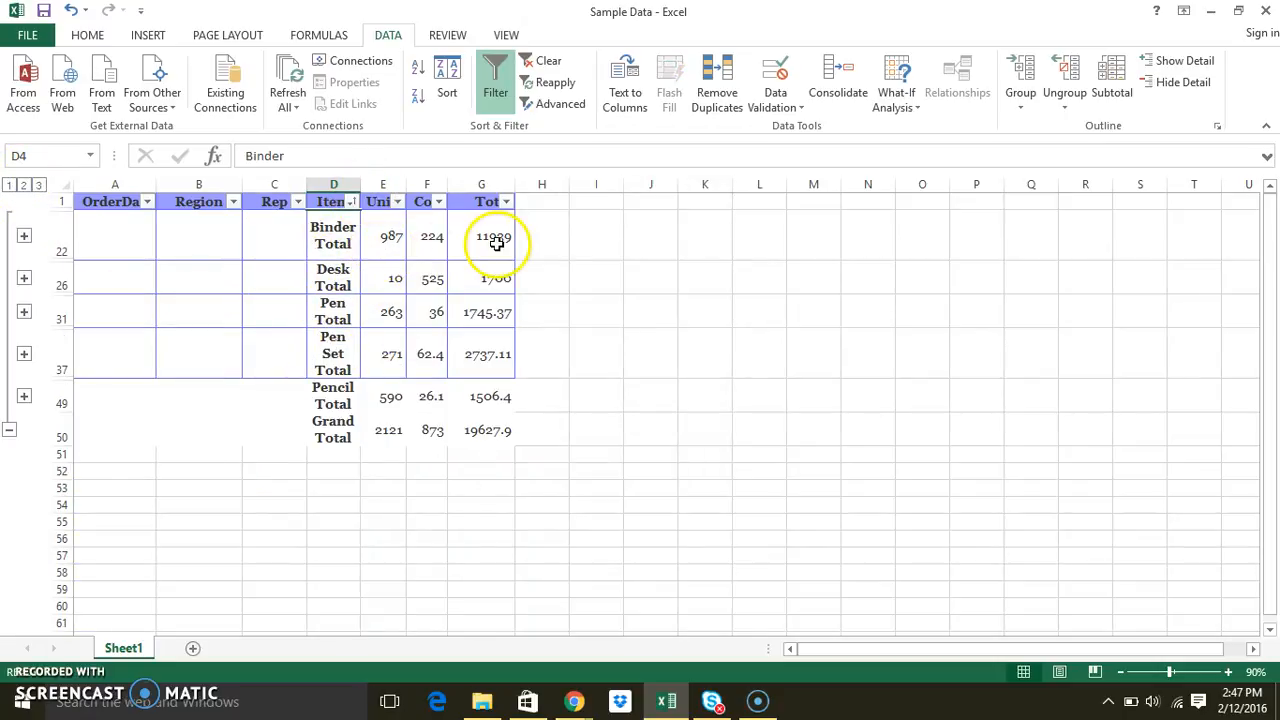
pyautogui.click(385, 245)
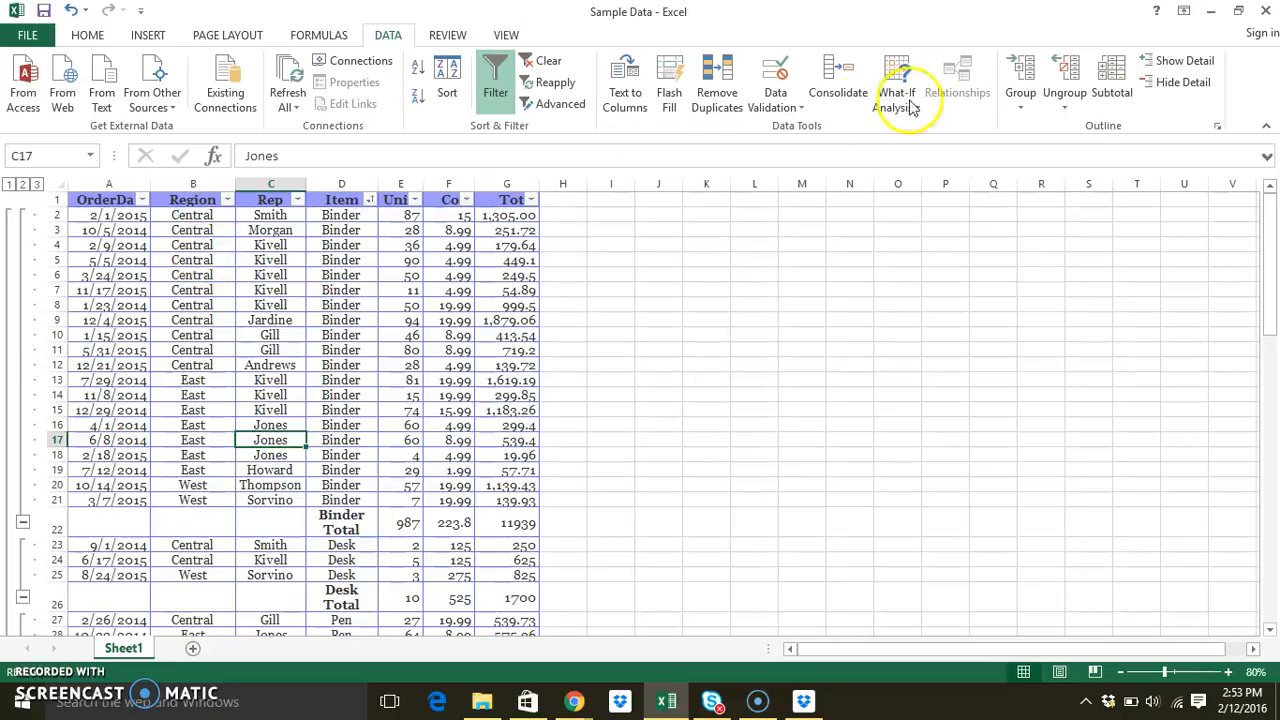
# Add nested Sum subtotals of Units, Cost and Total at each change in Region, keeping the Item subtotals, and show outline level 3
pyautogui.click(1113, 93)
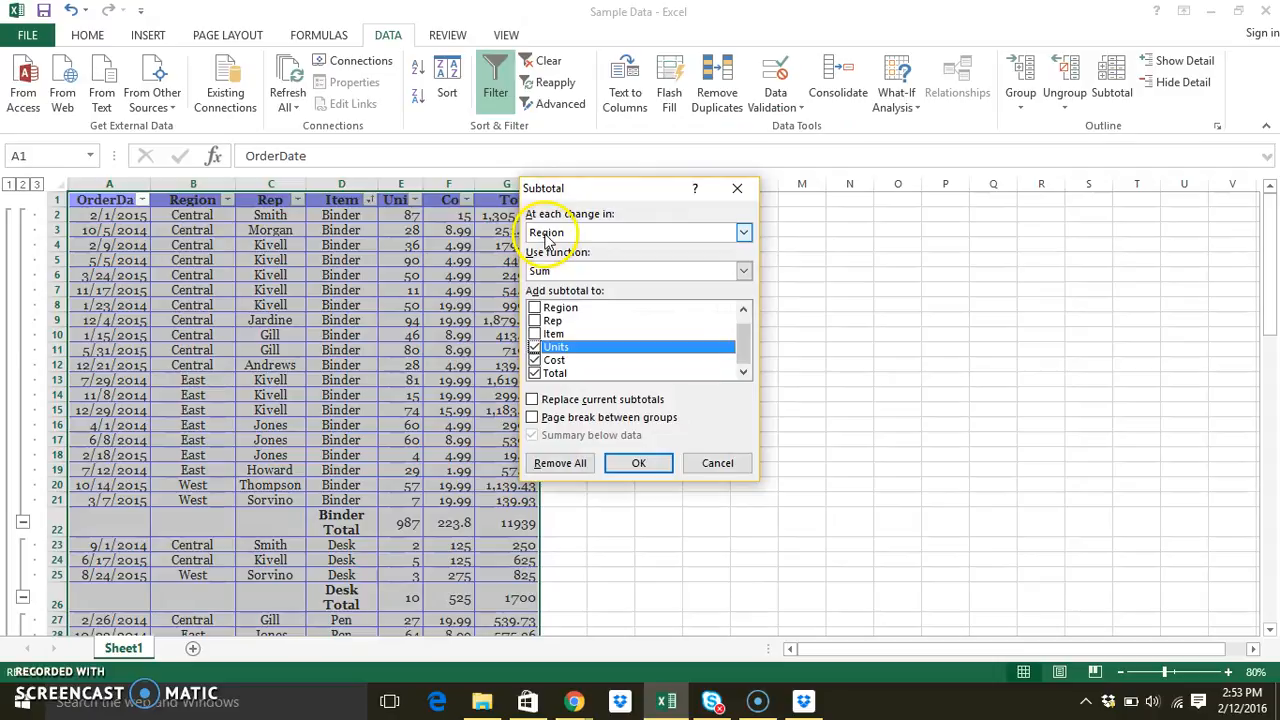
pyautogui.click(546, 236)
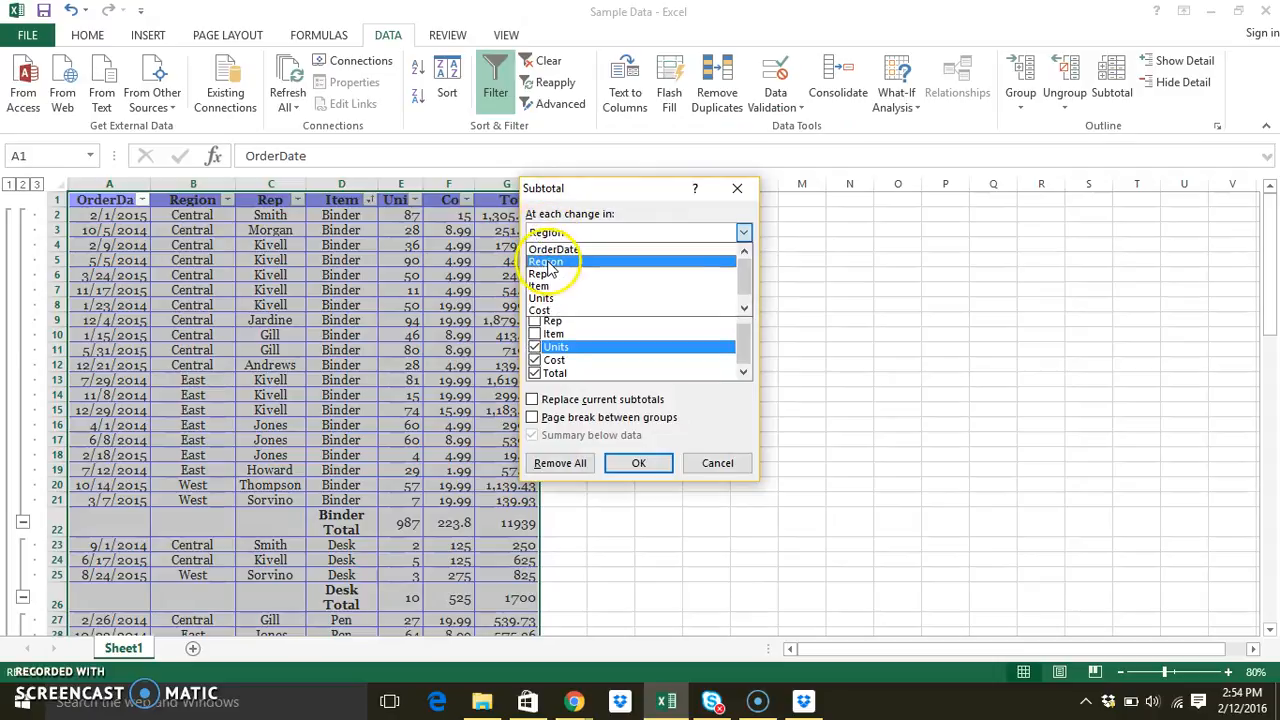
pyautogui.click(548, 262)
pyautogui.click(556, 274)
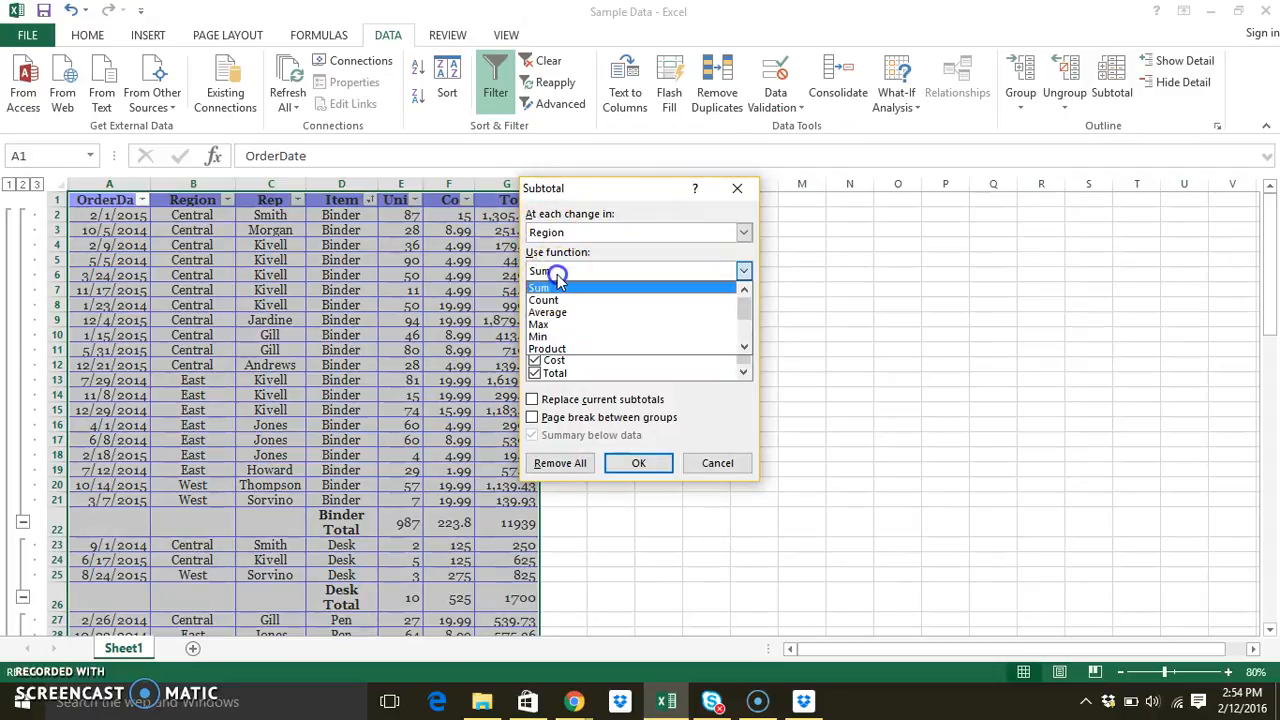
pyautogui.click(558, 278)
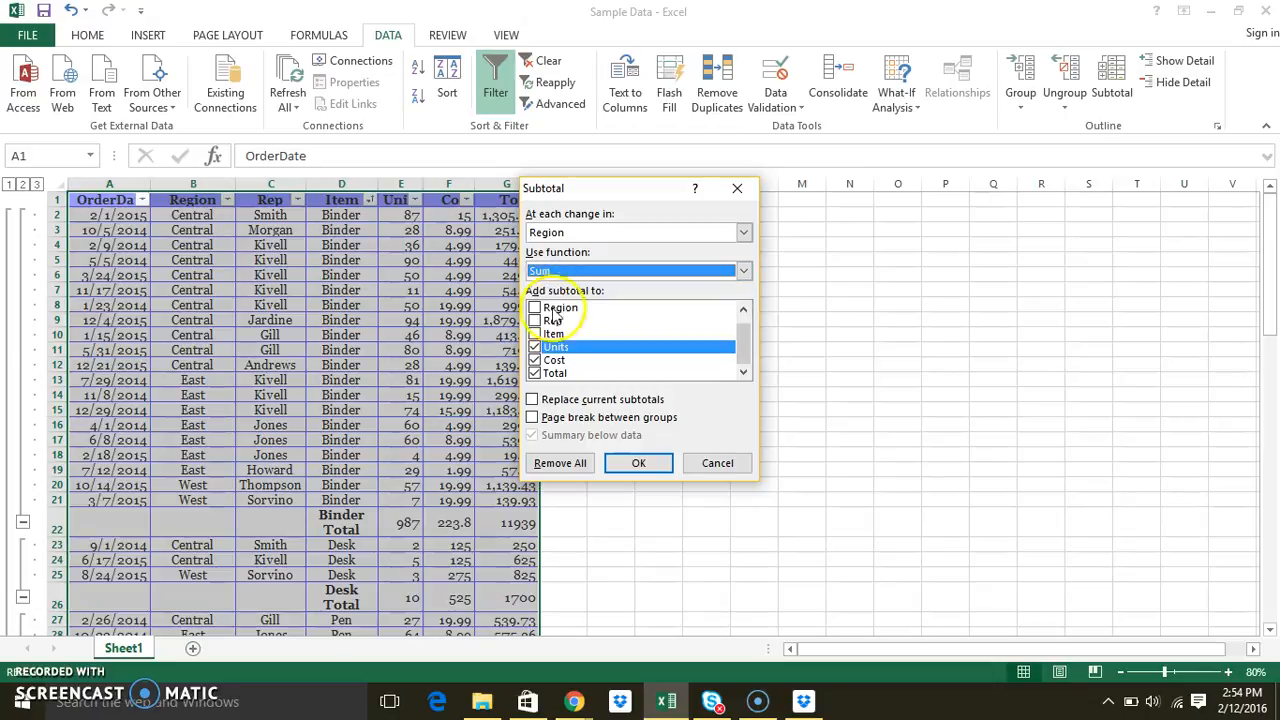
pyautogui.click(532, 400)
pyautogui.click(533, 401)
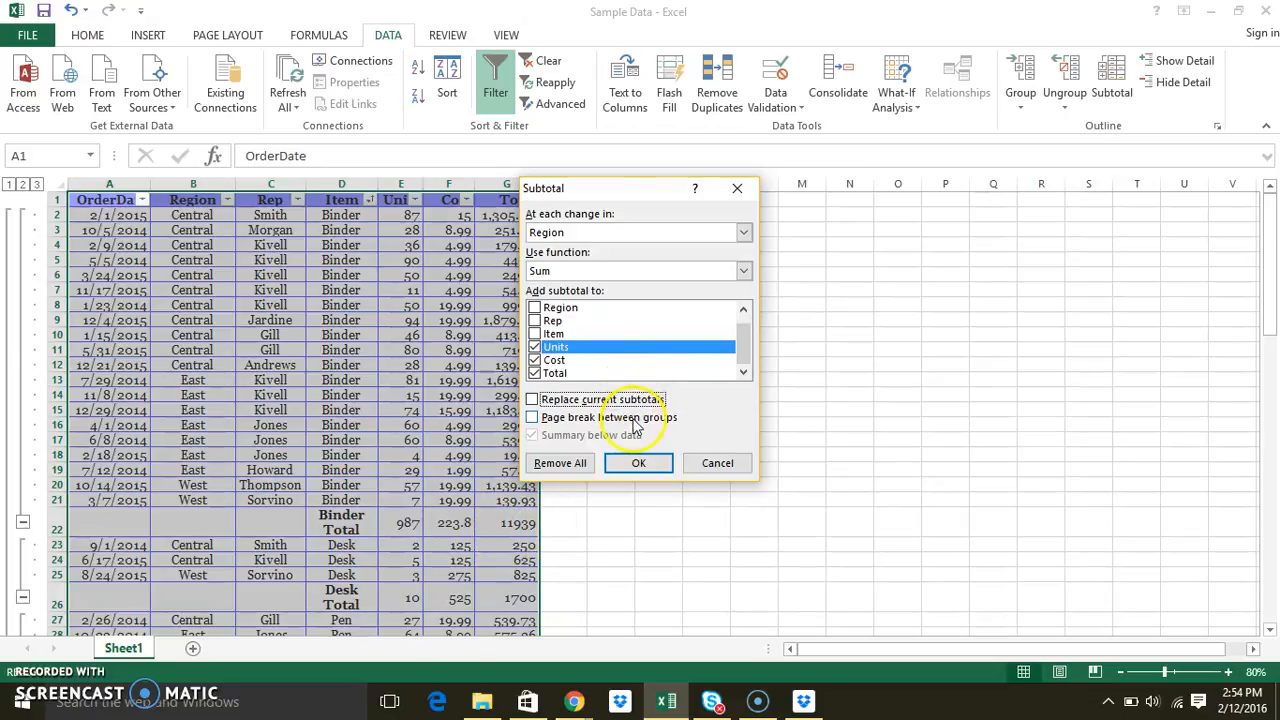
pyautogui.click(639, 464)
pyautogui.click(284, 440)
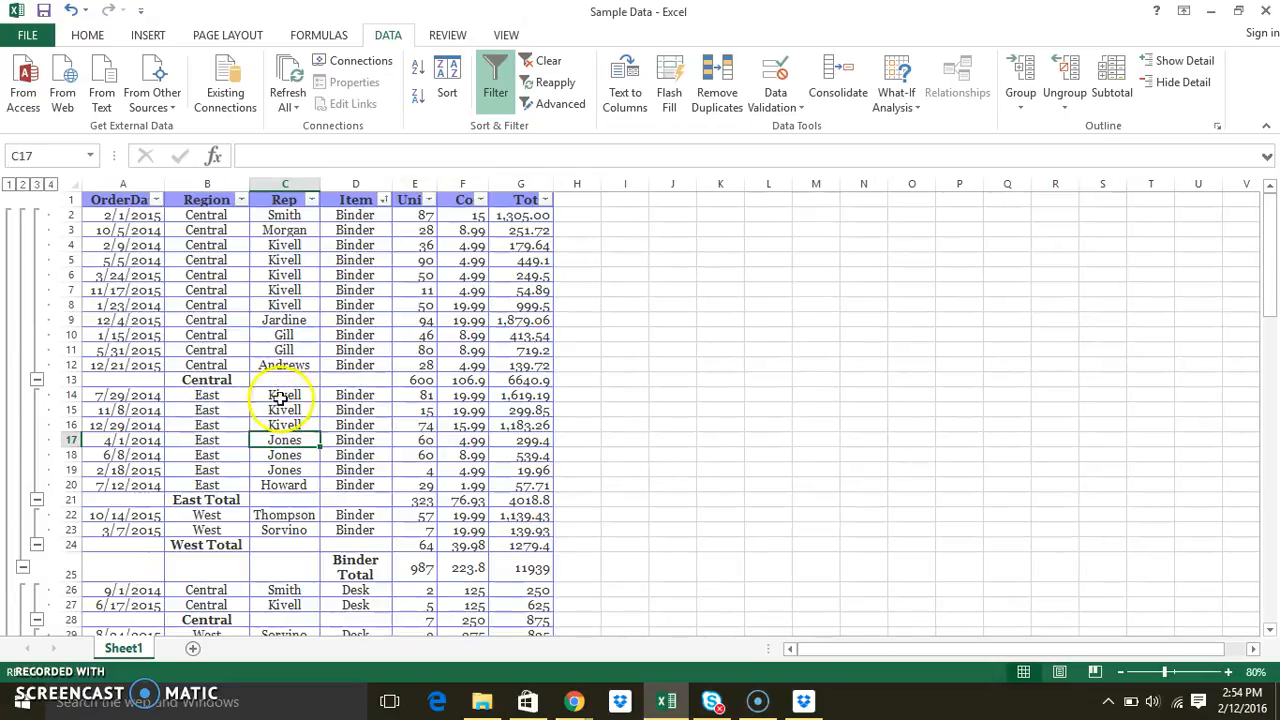
pyautogui.click(37, 185)
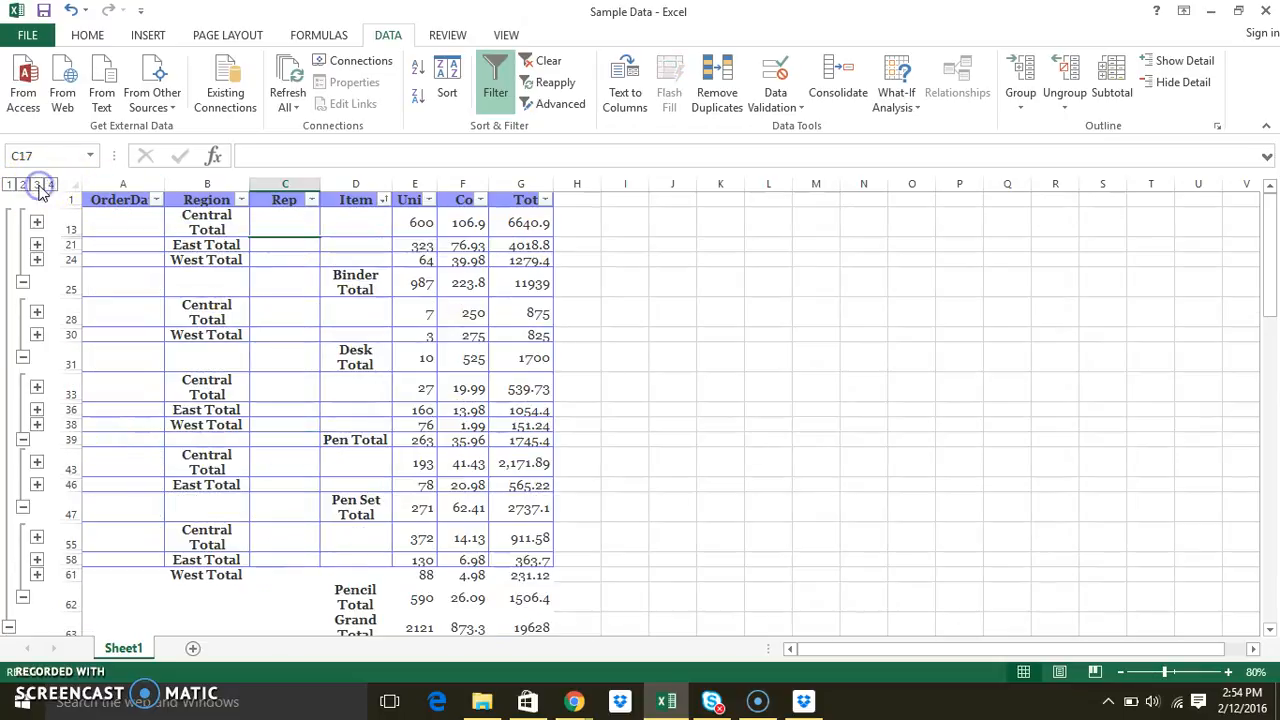
# Inspect the item and region total cells and their Units SUBTOTAL formulas
pyautogui.click(368, 276)
pyautogui.click(366, 362)
pyautogui.click(358, 455)
pyautogui.click(192, 222)
pyautogui.click(201, 260)
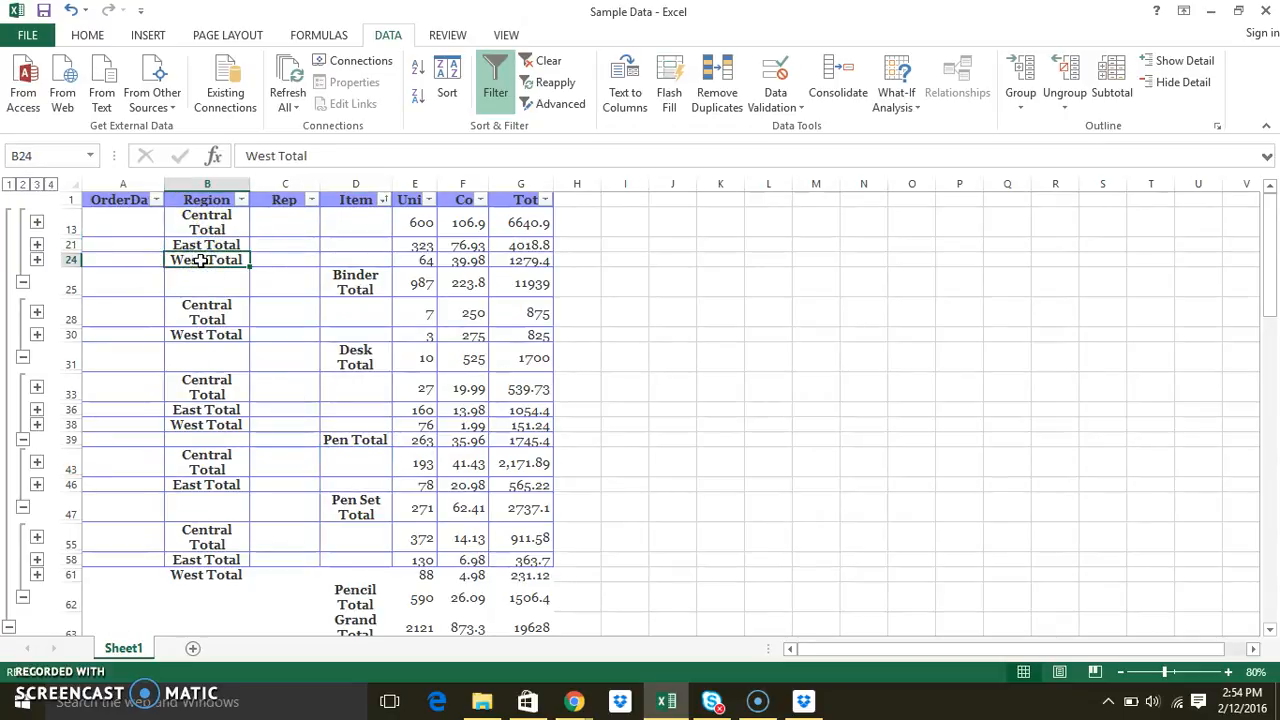
pyautogui.click(343, 263)
pyautogui.click(366, 284)
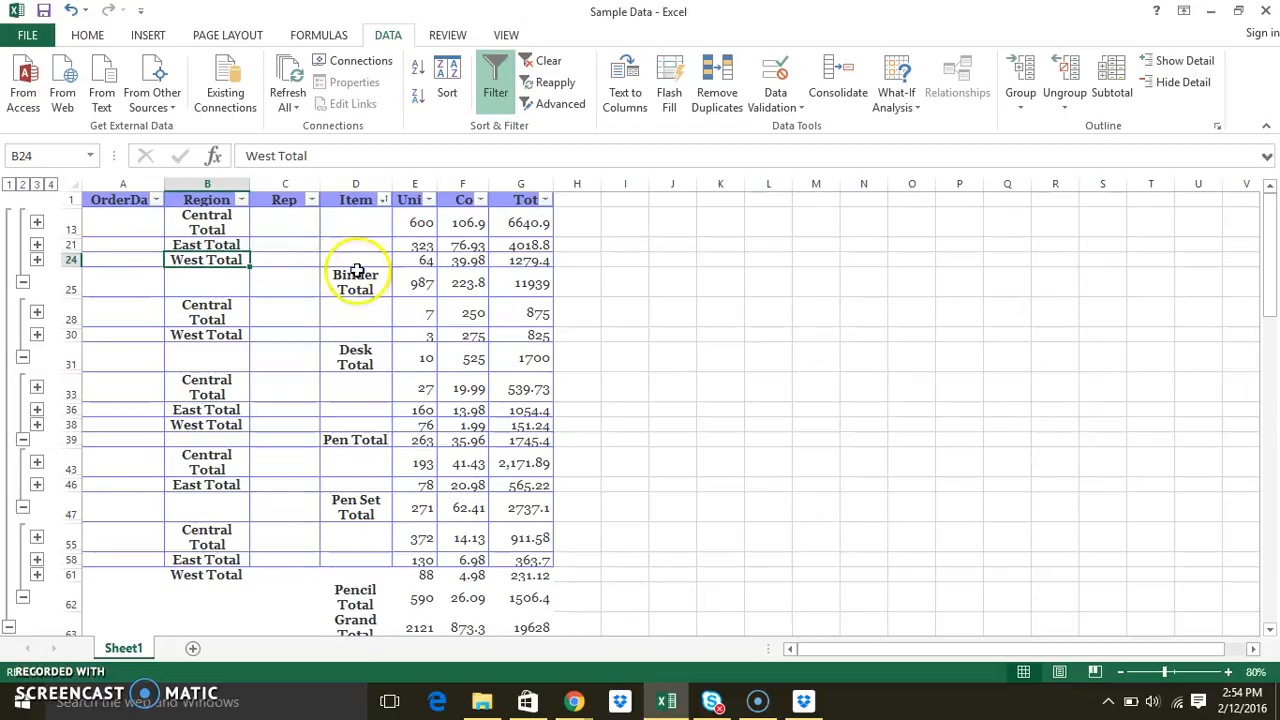
pyautogui.click(414, 284)
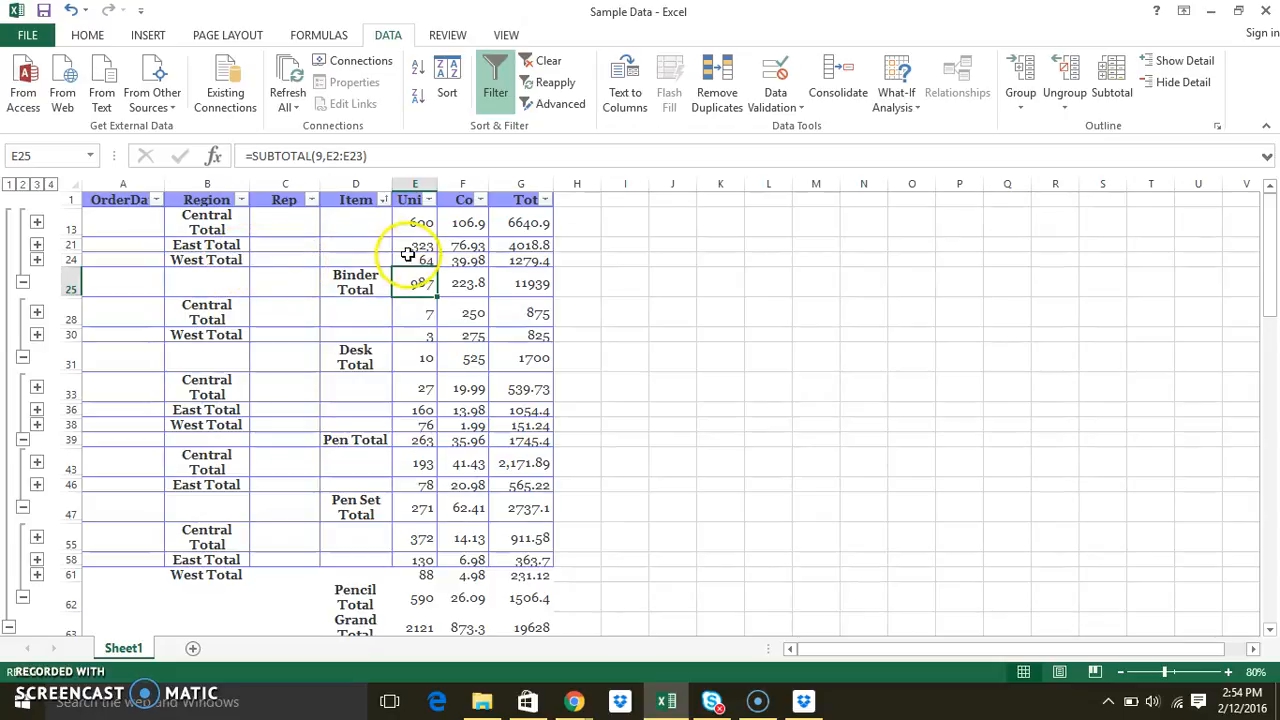
pyautogui.click(417, 259)
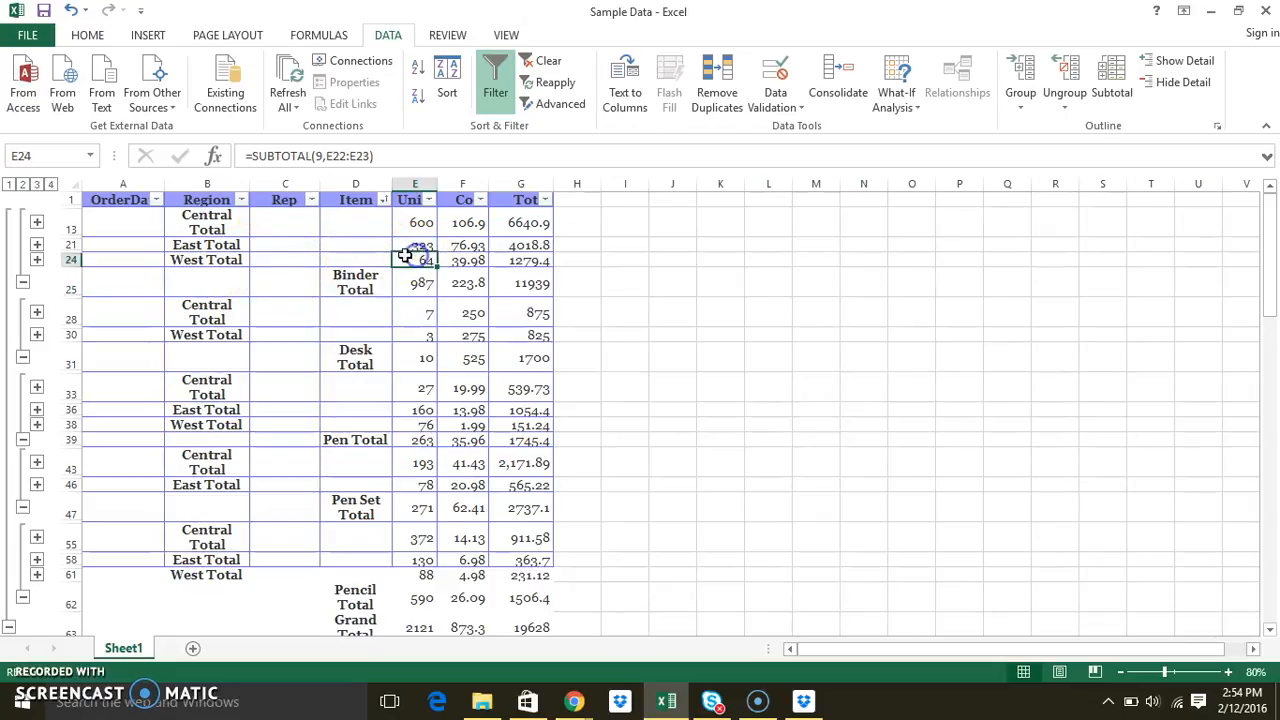
pyautogui.click(215, 223)
pyautogui.click(415, 222)
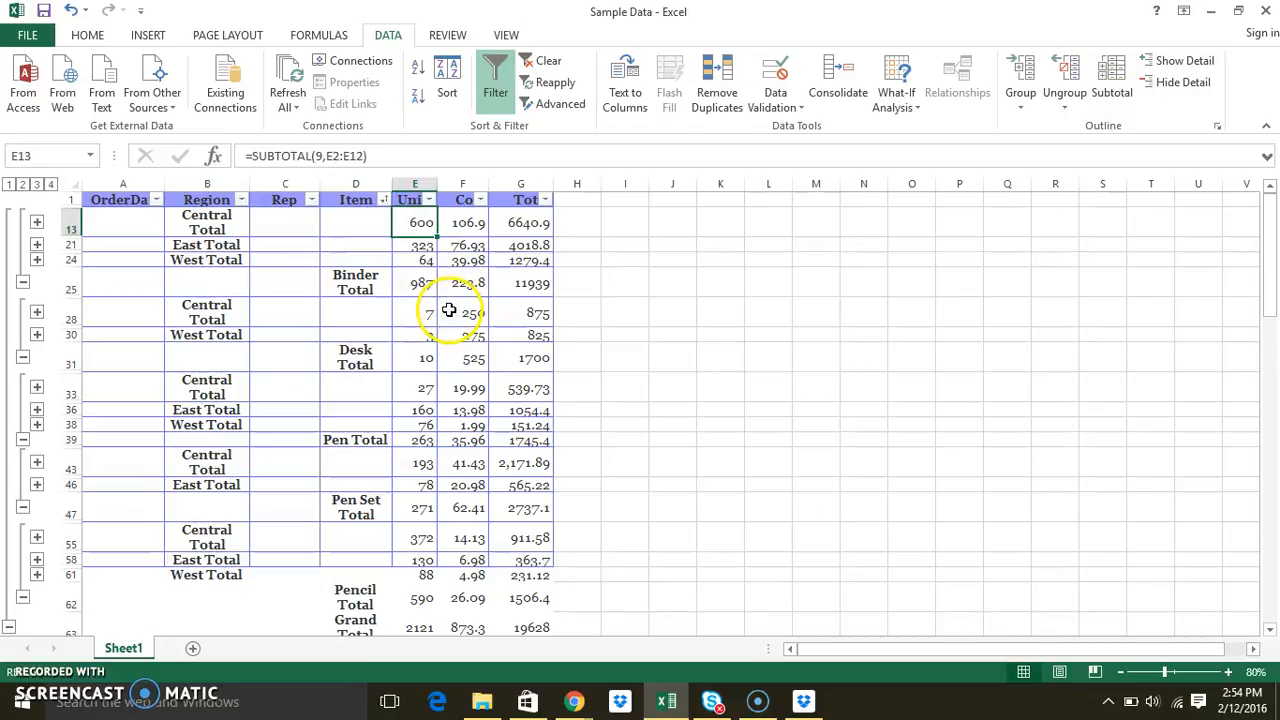